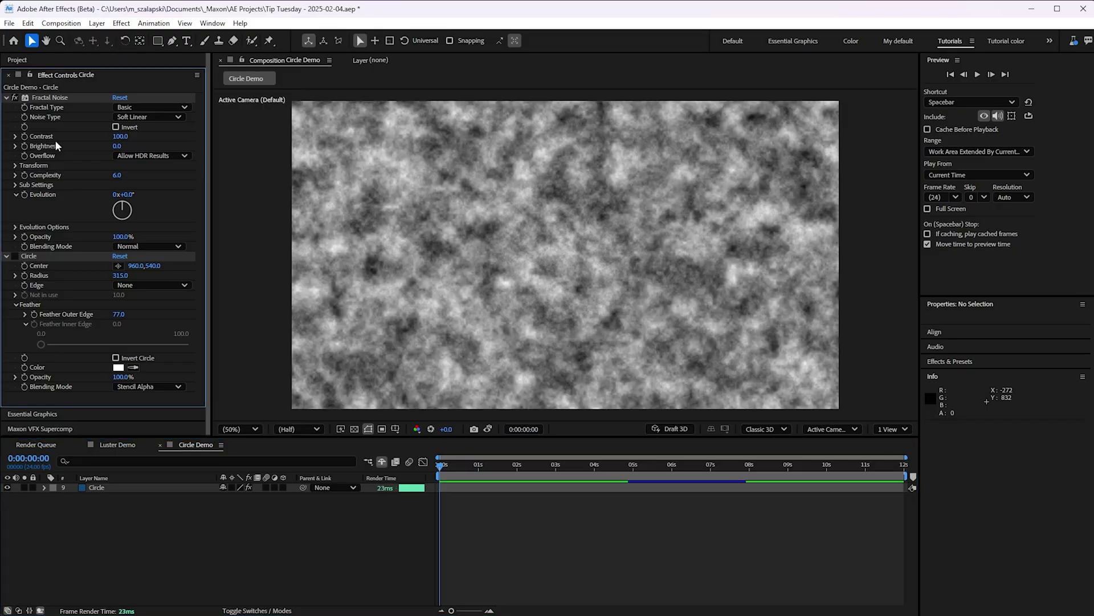
- Compare the Circle layer without Fractal Noise, and enable its Circle effect with the Stencil Alpha blending mode
click(17, 98)
click(17, 98)
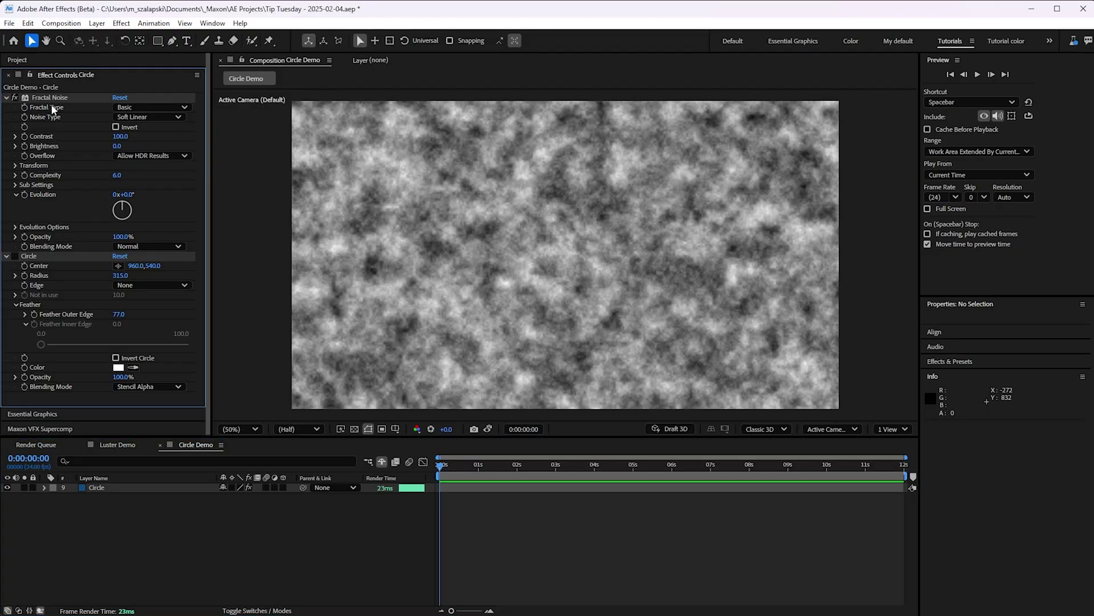
click(15, 257)
click(158, 387)
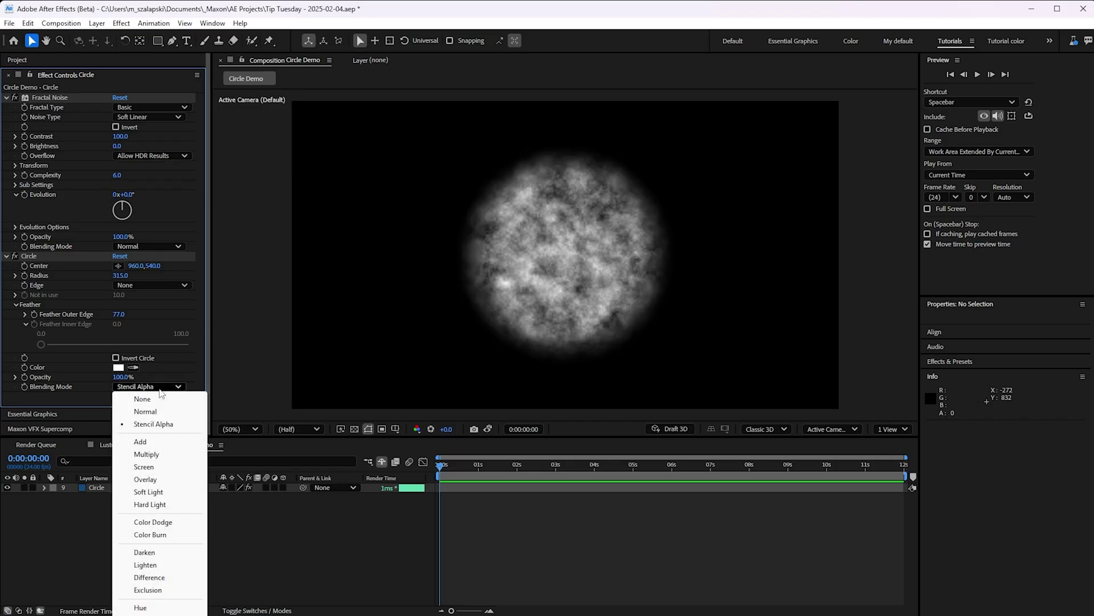
click(148, 425)
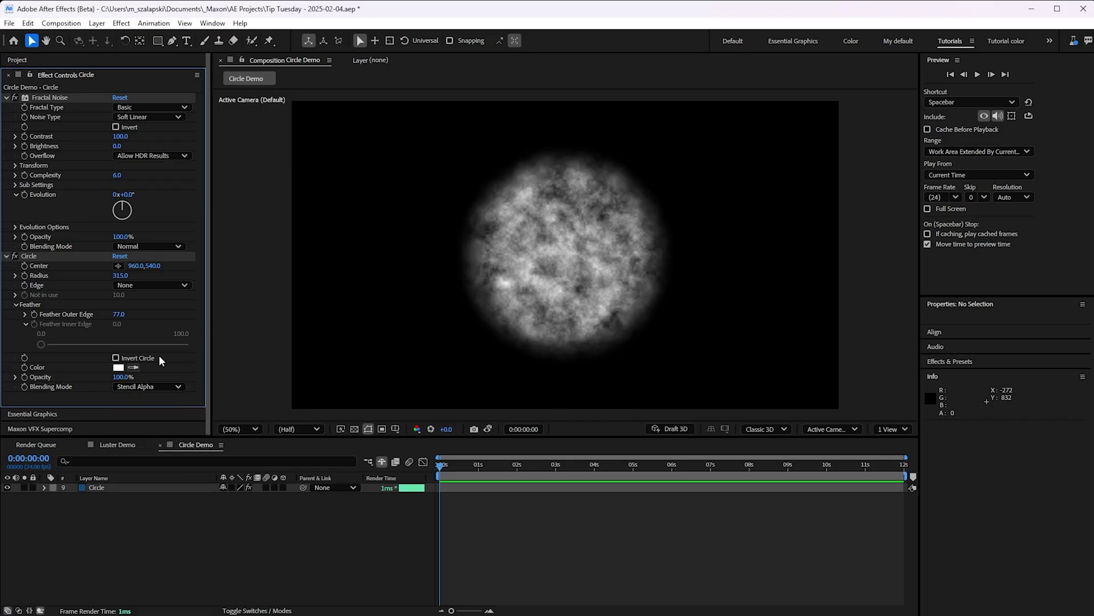
- Shift the Circle effect's Center horizontally to 1022, 540 and deselect the layer
drag(135, 266, 270, 302)
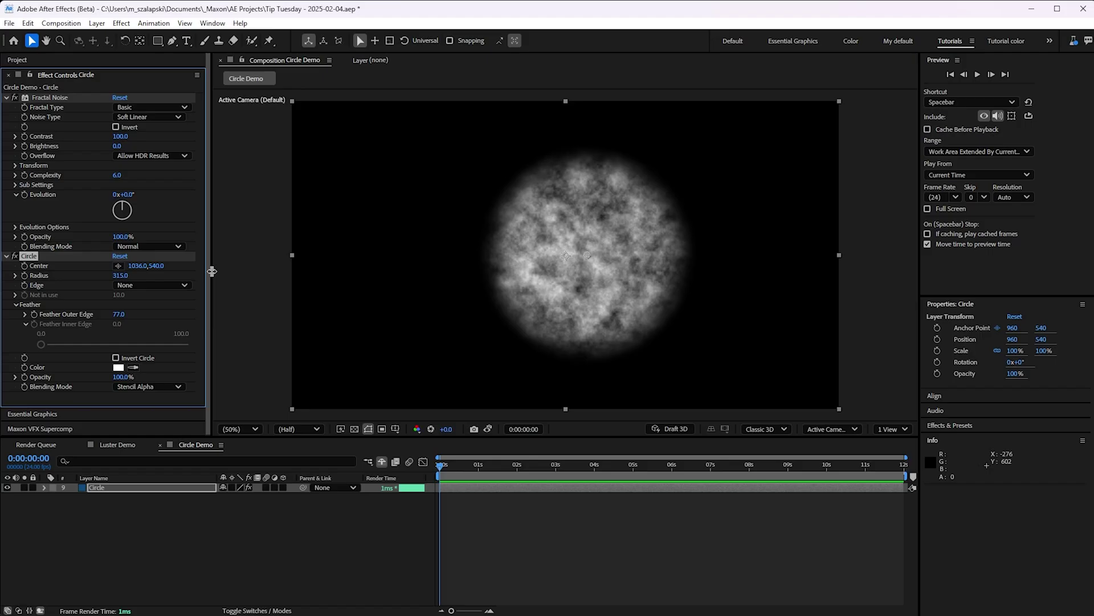
mouse_move(136, 266)
mouse_down()
mouse_move(107, 268)
mouse_move(128, 267)
mouse_up()
click(143, 536)
click(144, 539)
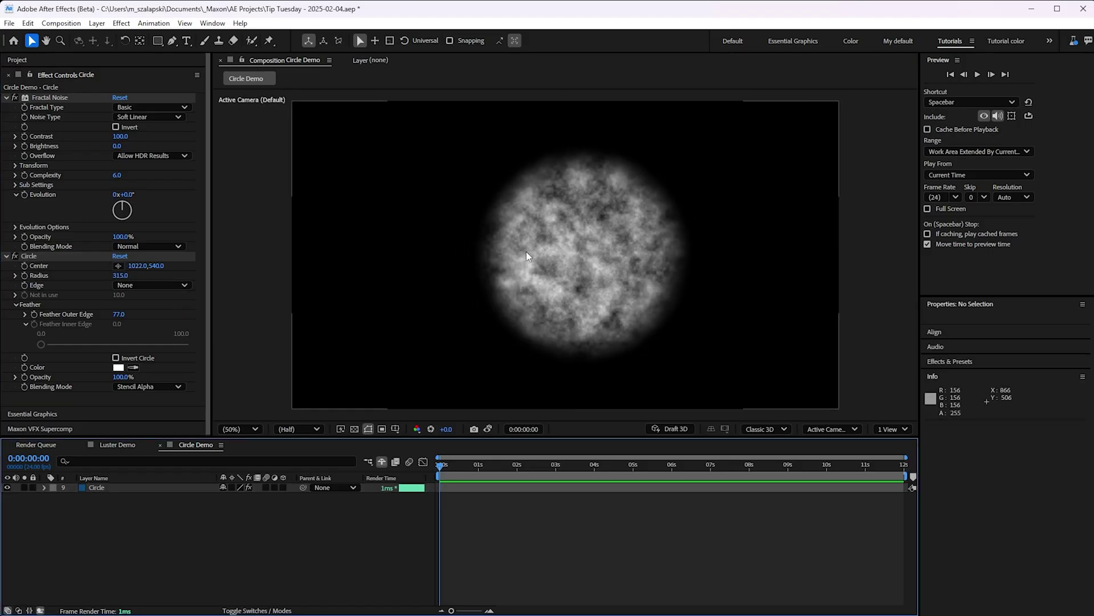
- Isolate the Circle effect's Center property in the timeline and create a null for that positional point
click(96, 488)
key(e)
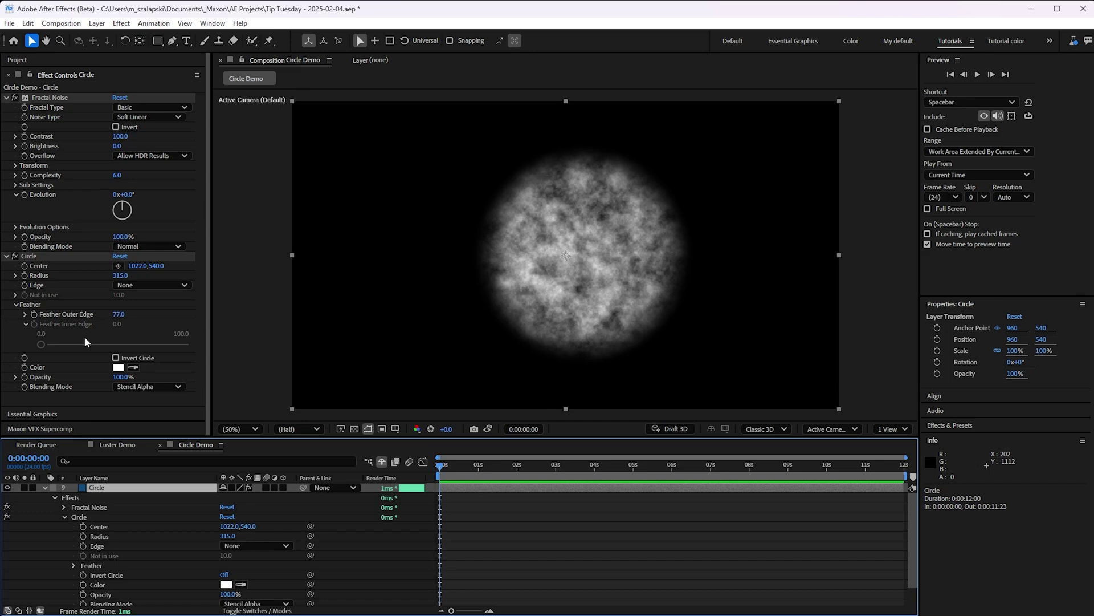
key(s)
key(s)
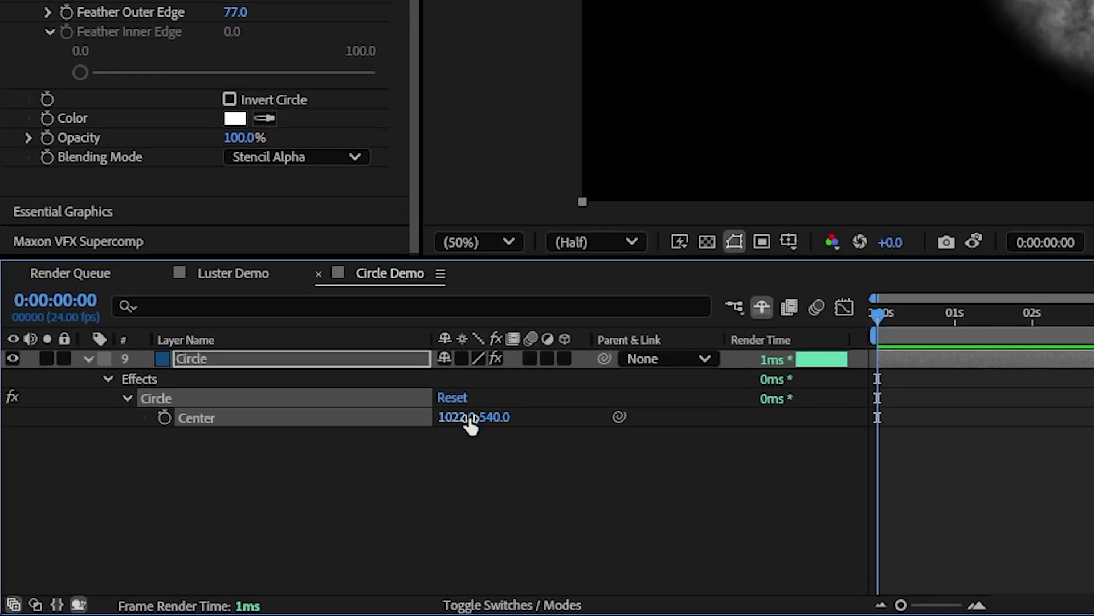
right_click(358, 411)
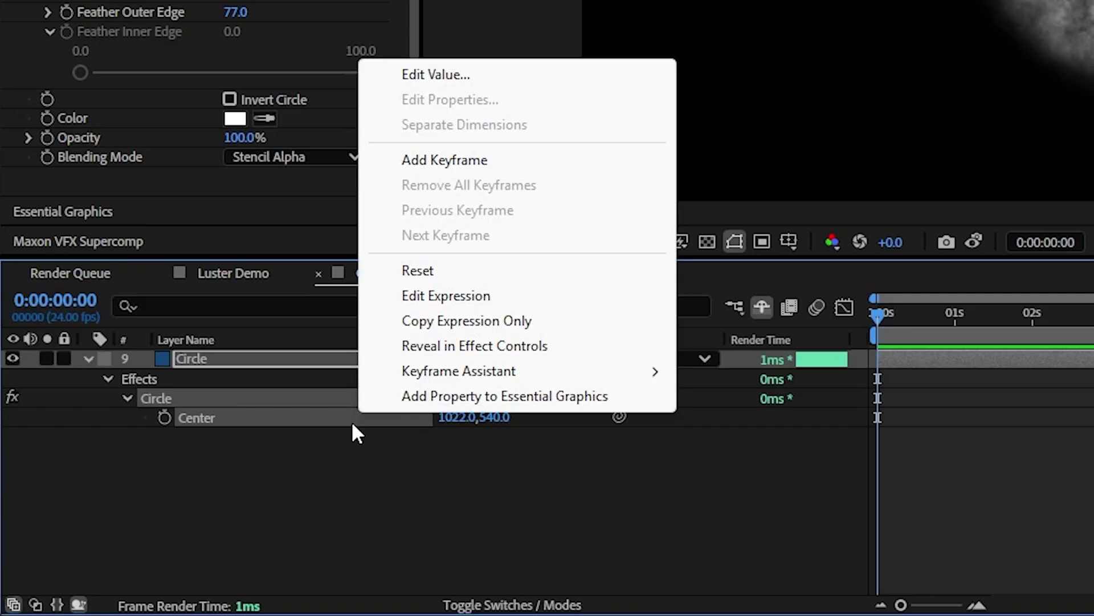
mouse_move(470, 372)
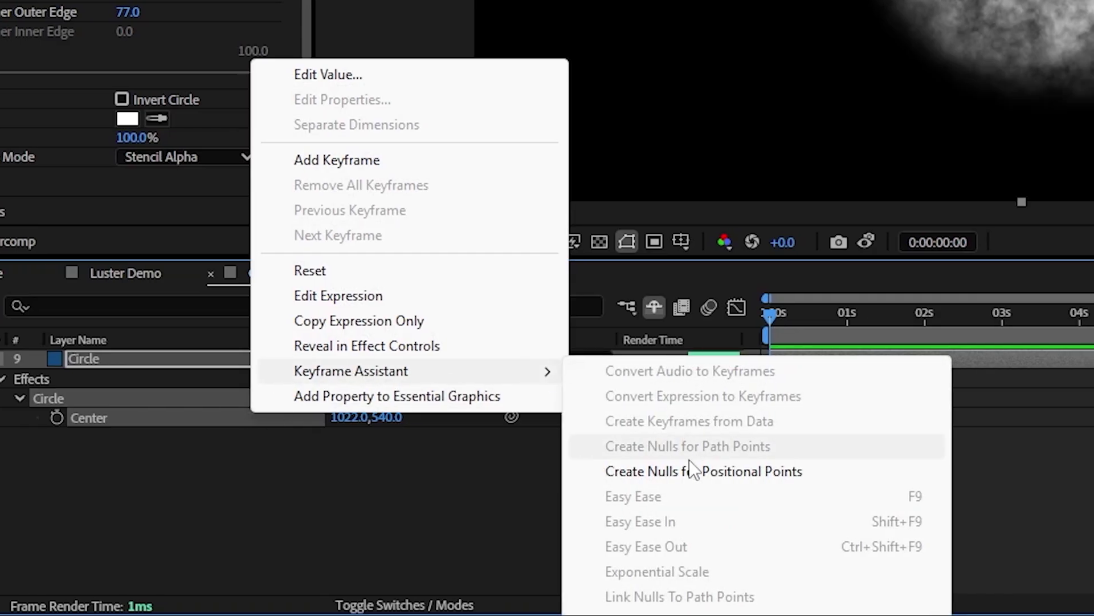
click(793, 471)
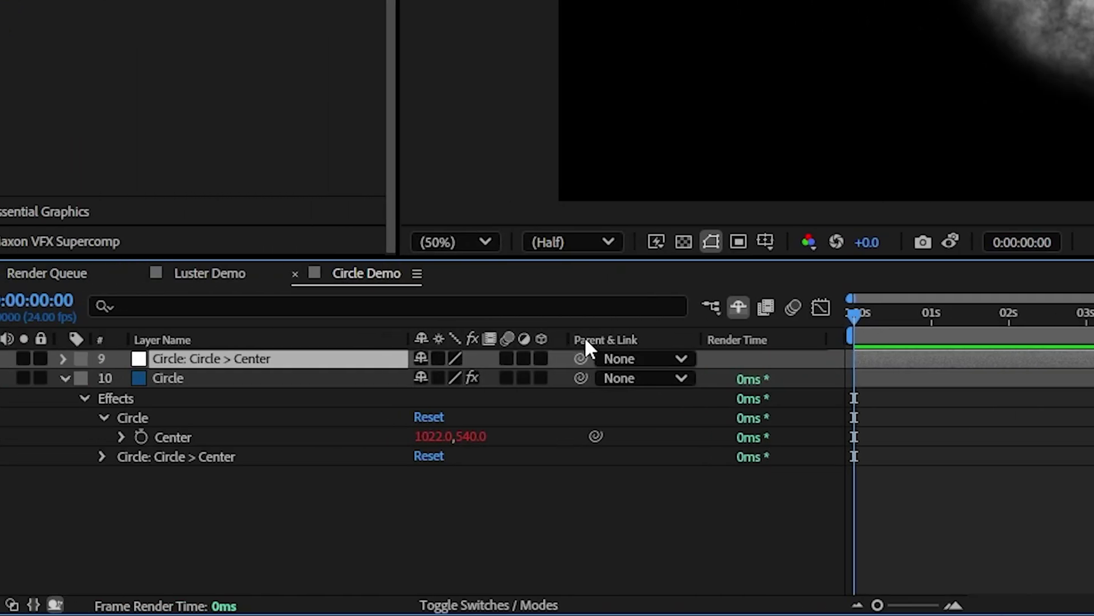
- Reveal the Position of the Circle: Circle > Center null and move it horizontally to 1073, 540
key(p)
drag(461, 381, 312, 436)
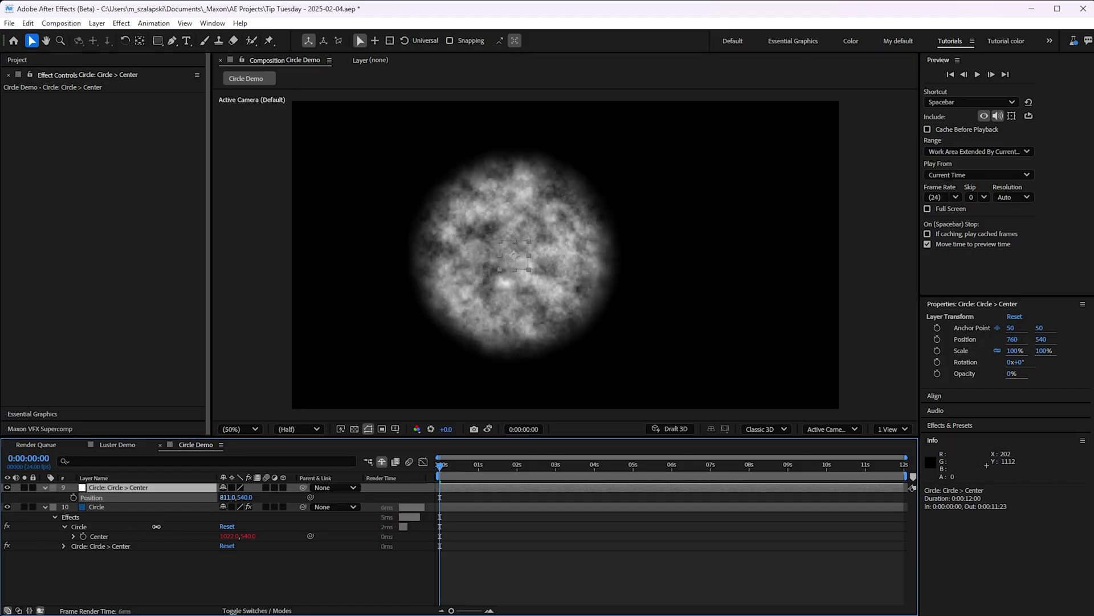
drag(156, 526, 245, 505)
- Separate the null's Position dimensions, and set X Position to 1039 and Y Position to 568
right_click(101, 500)
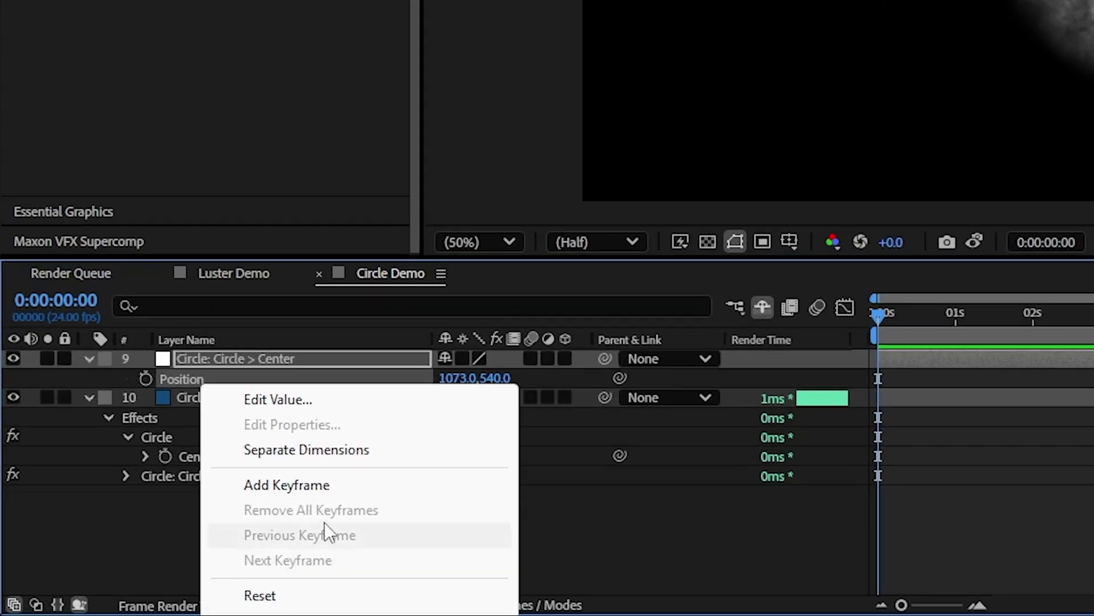
click(334, 450)
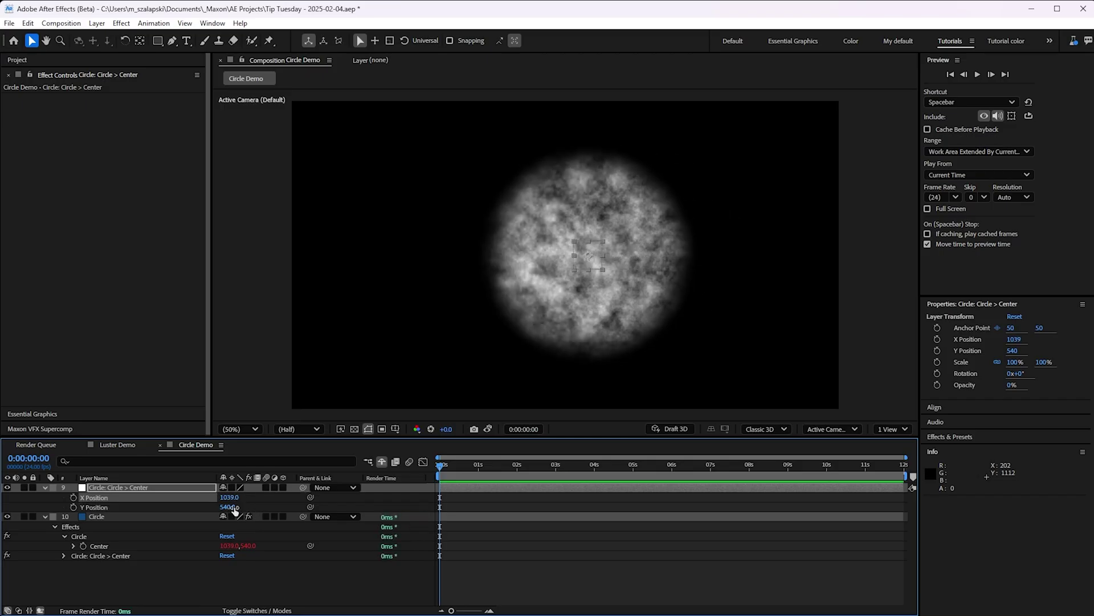
drag(235, 507, 250, 507)
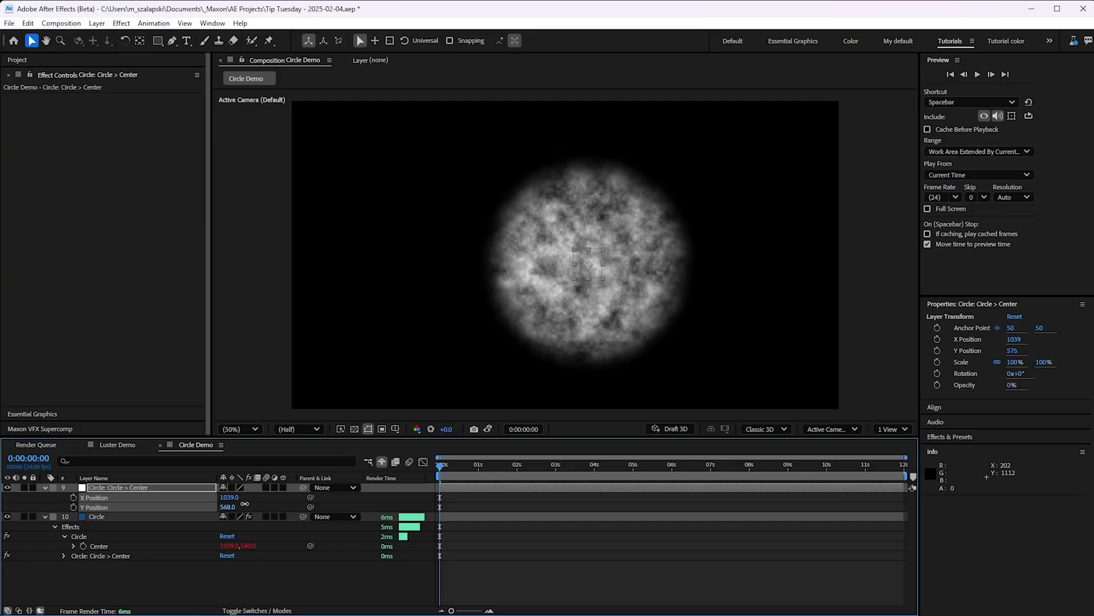
- Collapse the revealed properties of the Circle: Circle > Center null and the Circle layer
click(45, 488)
click(51, 499)
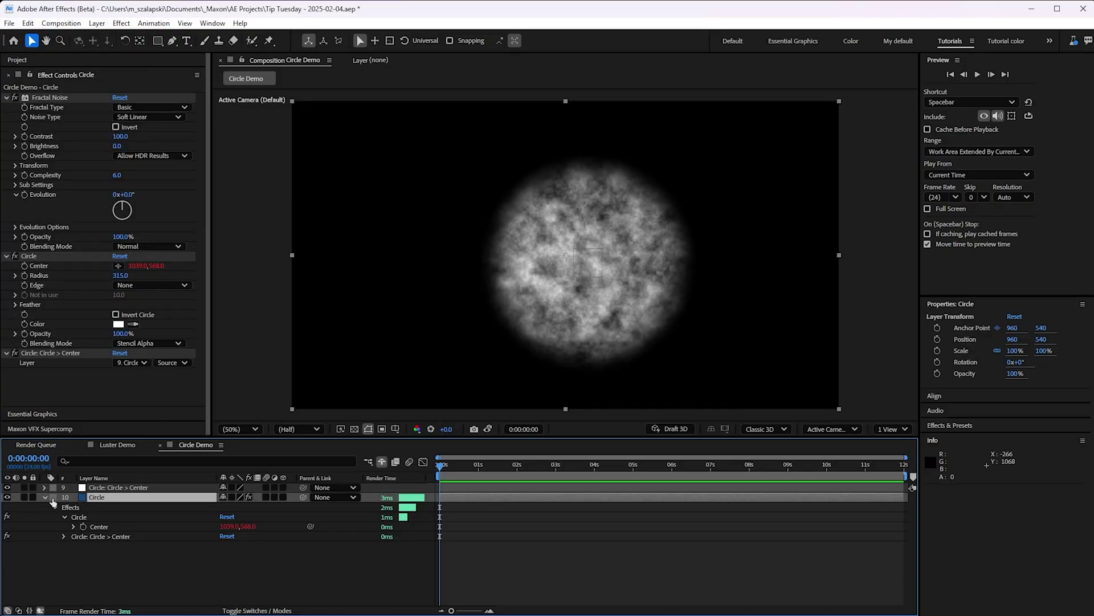
click(45, 497)
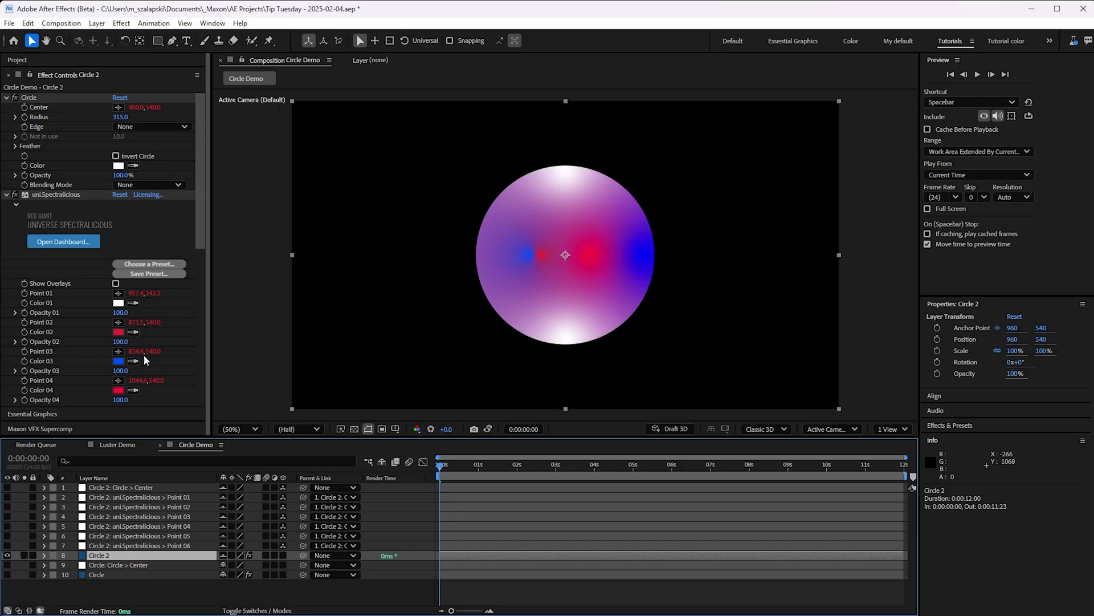
- Compare the Circle 2 layer with the uni.Spectralicious effect disabled and enabled
click(16, 194)
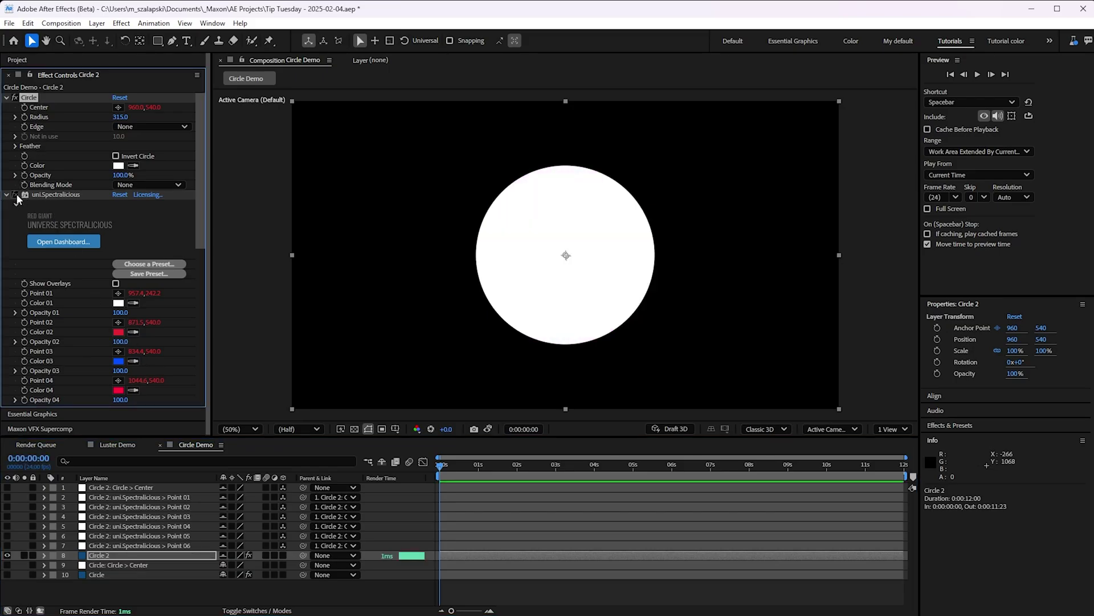
click(16, 194)
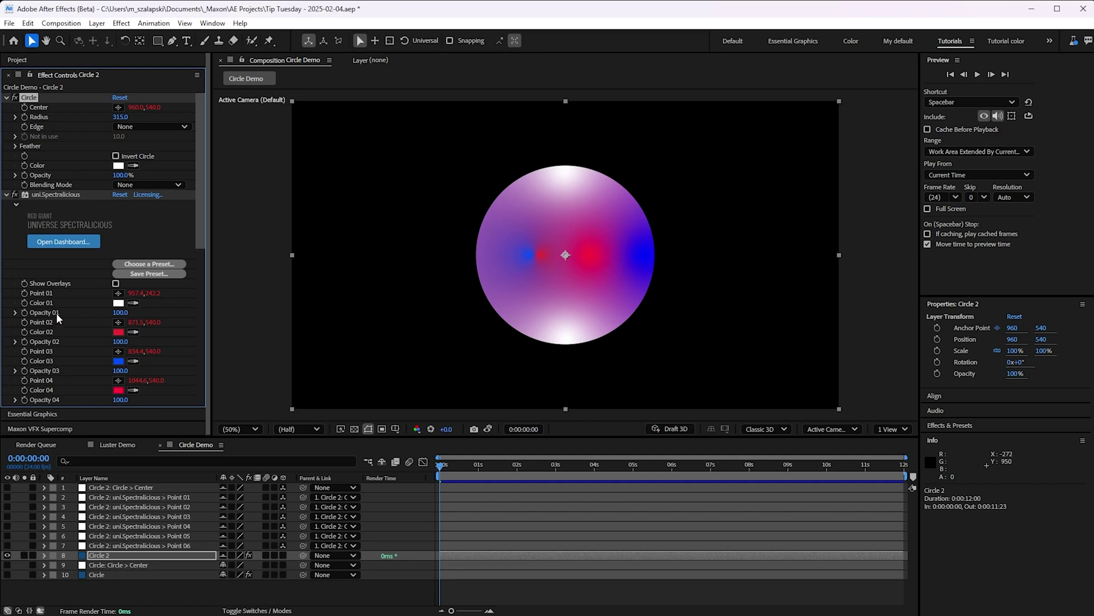
- Reveal the rotation of the Circle 2: Circle > Center null and spin it around its Y axis
click(150, 506)
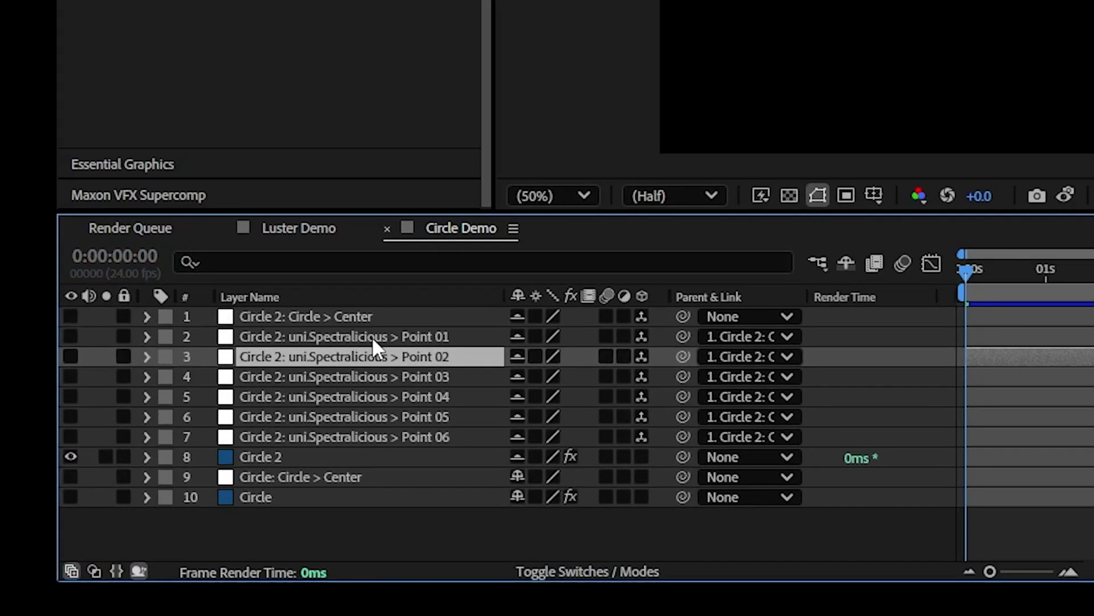
click(375, 318)
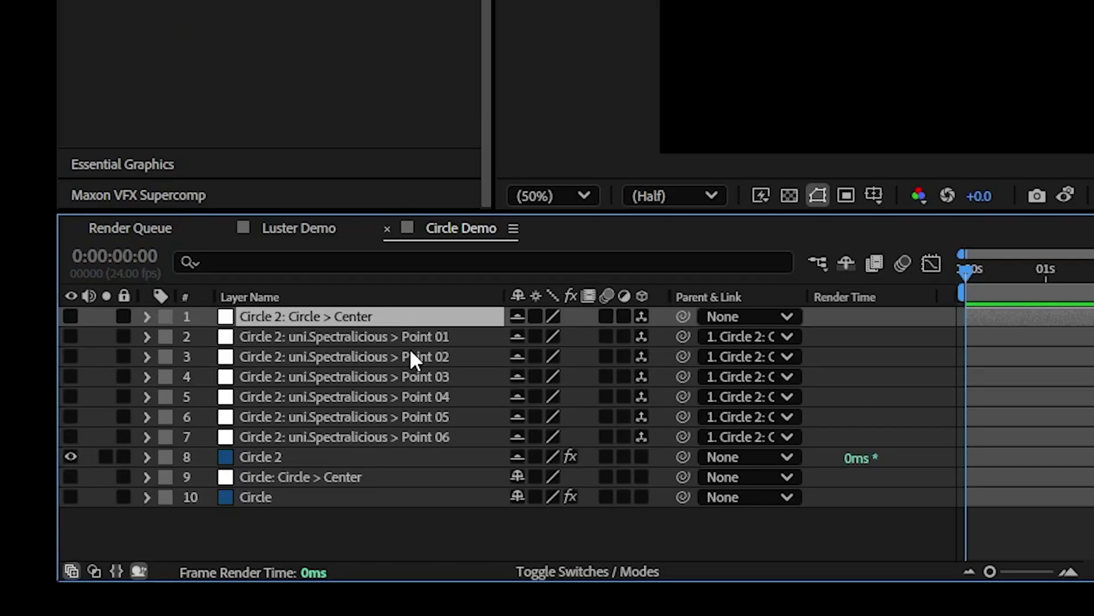
key(r)
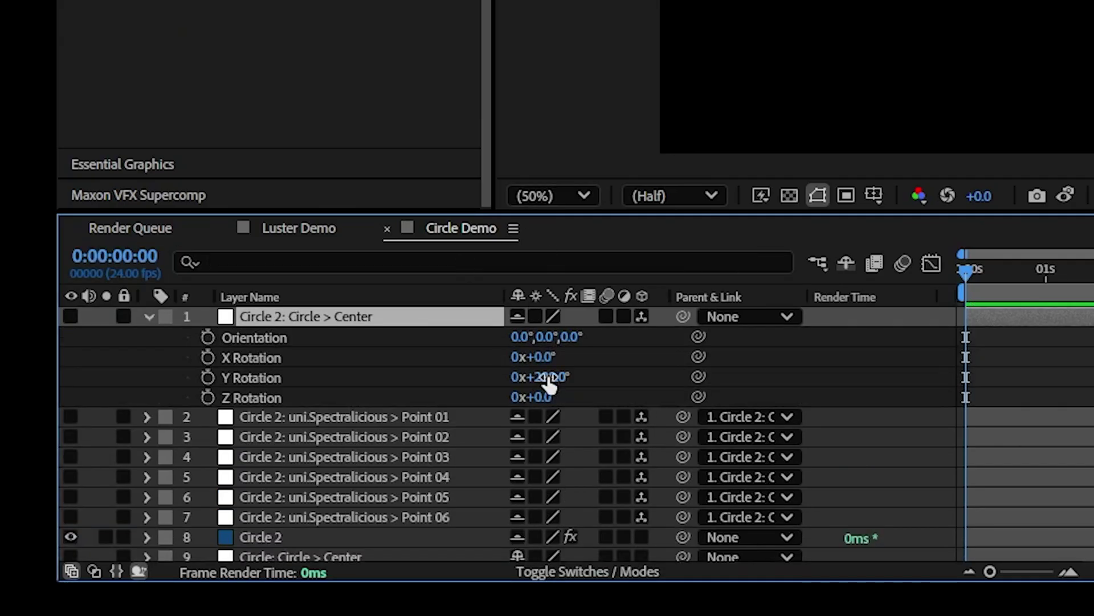
drag(549, 383, 733, 371)
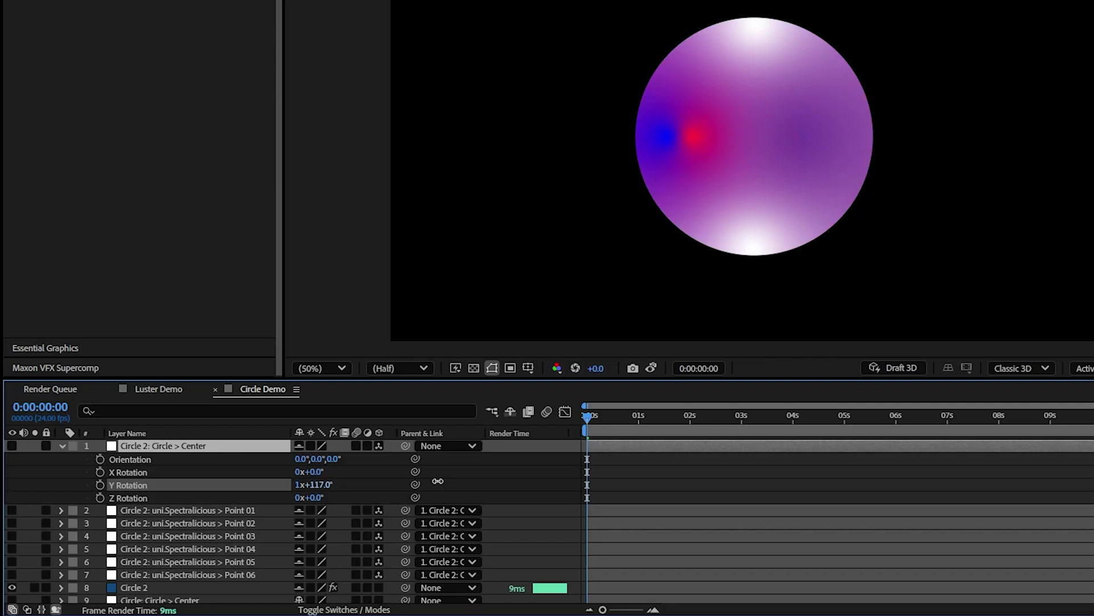
drag(437, 481, 482, 465)
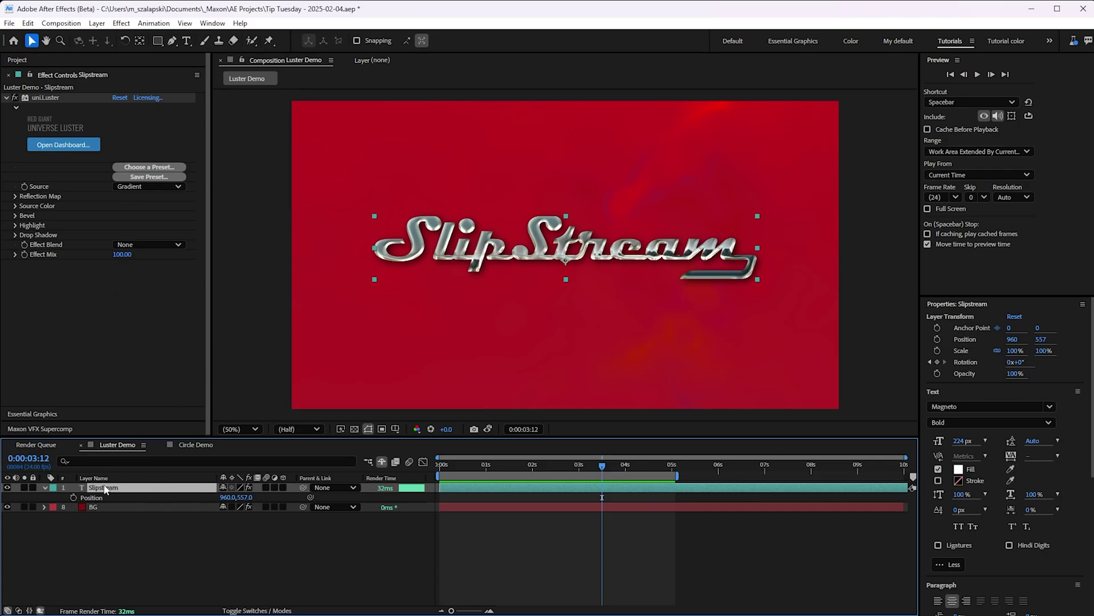
- Examine the Source Color settings and color positions of the uni.Luster effect on the Slipstream text
click(52, 97)
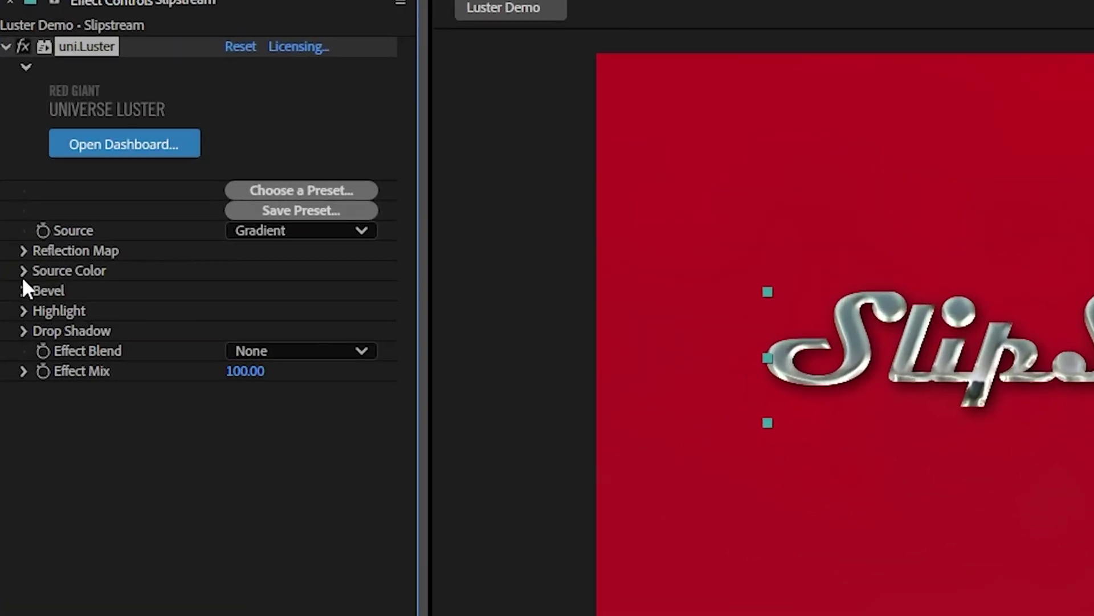
click(16, 206)
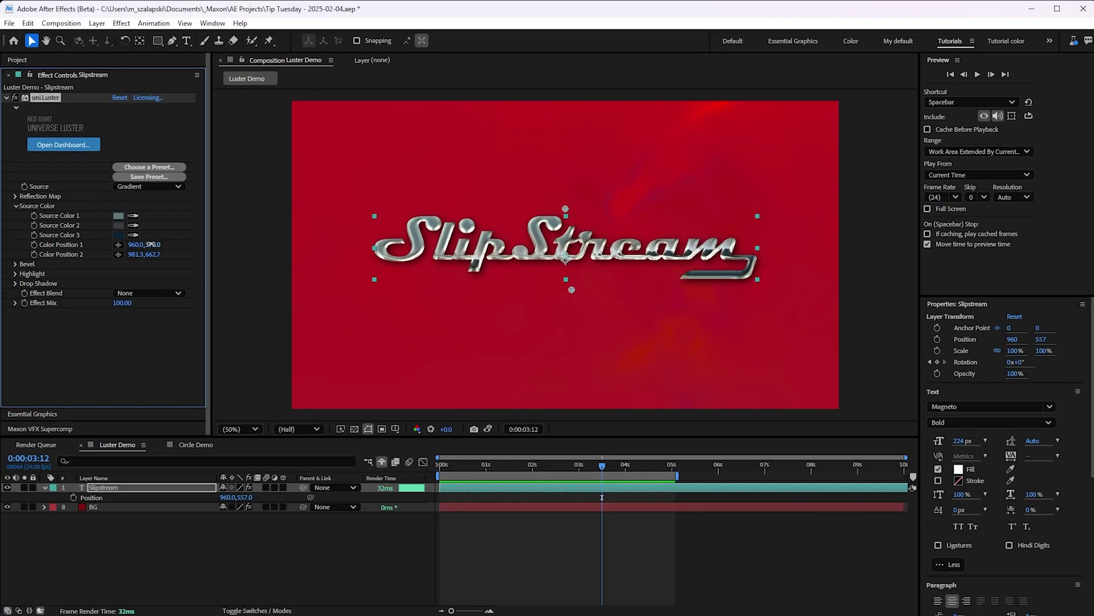
drag(313, 353, 290, 364)
- Move the Slipstream text layer vertically to position 960, 497
click(121, 488)
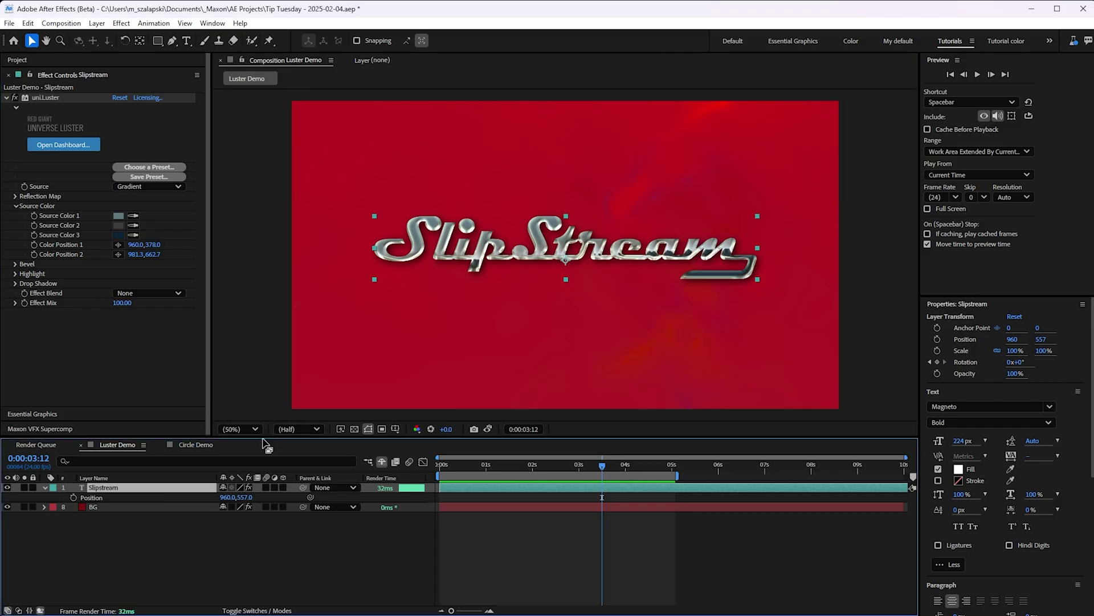
mouse_move(246, 497)
mouse_down()
mouse_move(187, 506)
mouse_move(279, 497)
mouse_move(235, 497)
mouse_up()
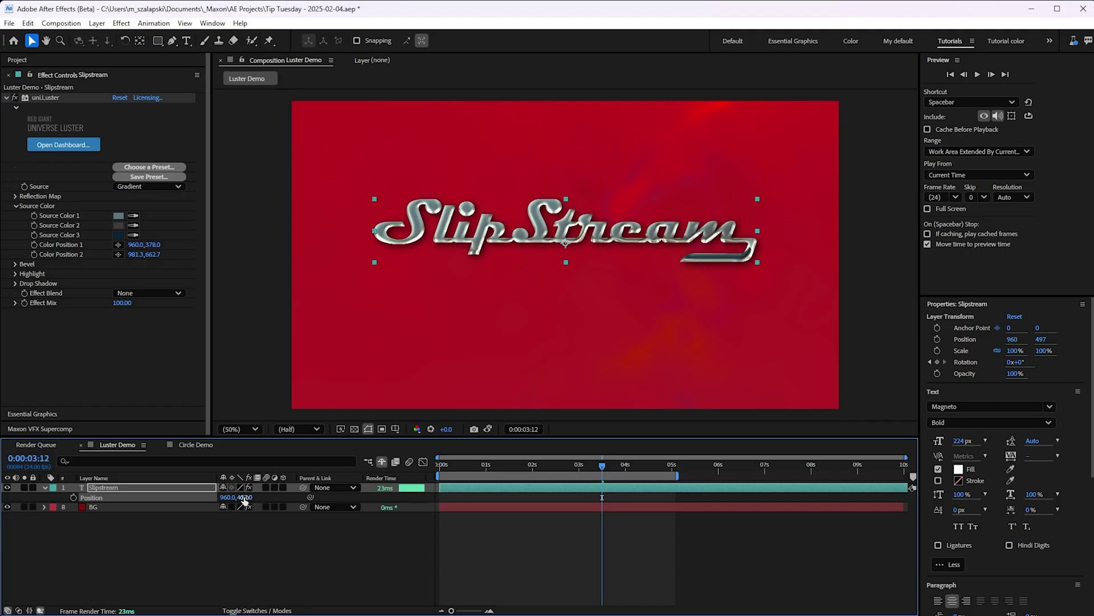
drag(244, 499, 94, 515)
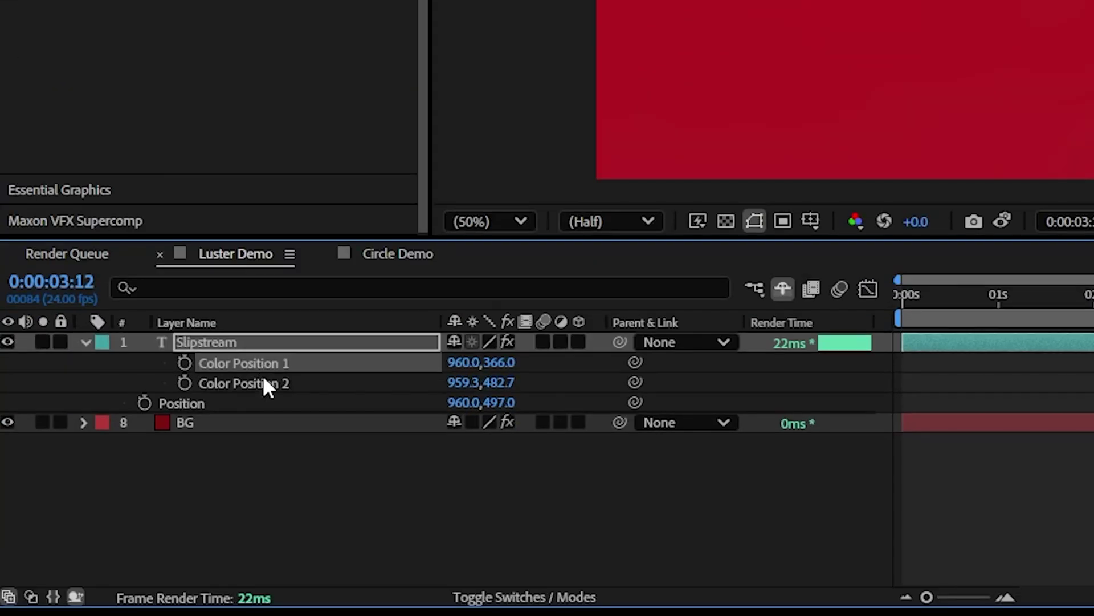
- Create nulls for the Color Position 1 and Color Position 2 points of uni.Luster on the Slipstream layer
click(267, 381)
shift+click(268, 361)
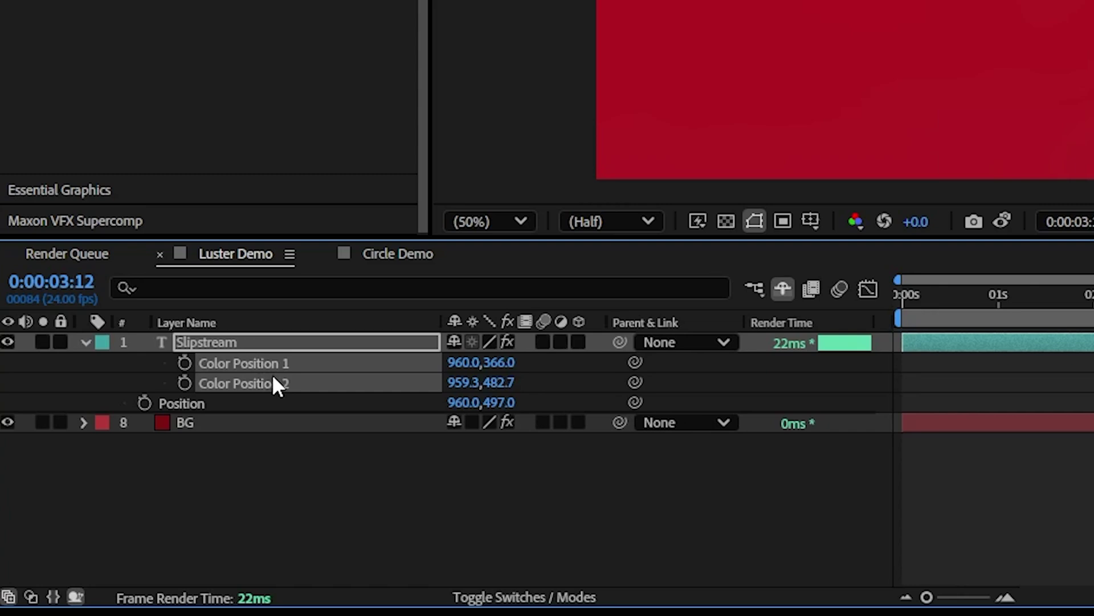
right_click(274, 376)
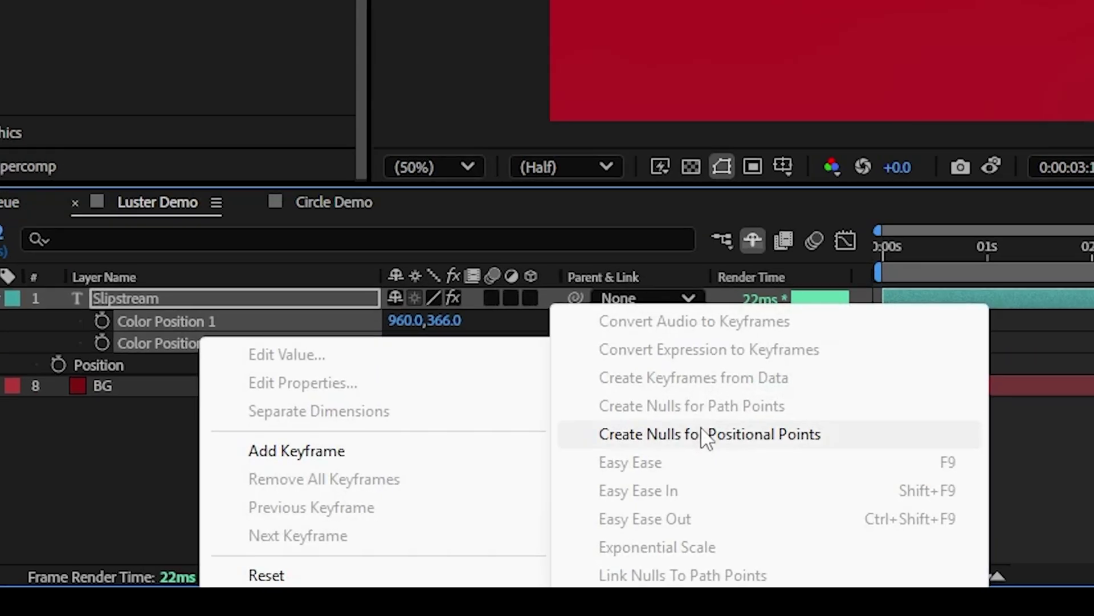
click(739, 465)
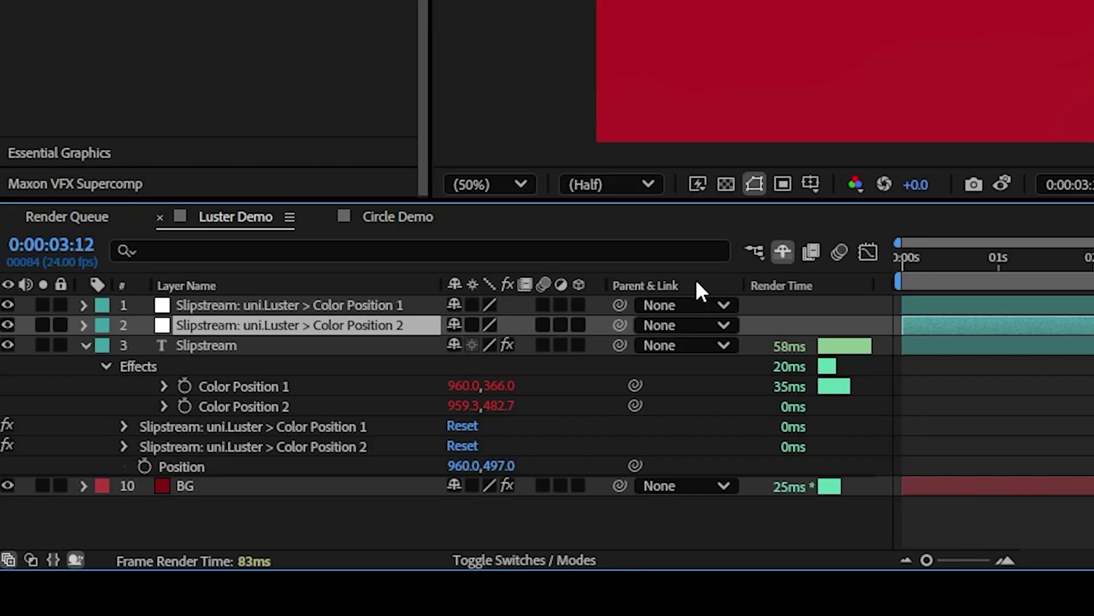
- Parent both Color Position nulls to the Slipstream text layer and toggle the display of the Position property
shift+click(368, 306)
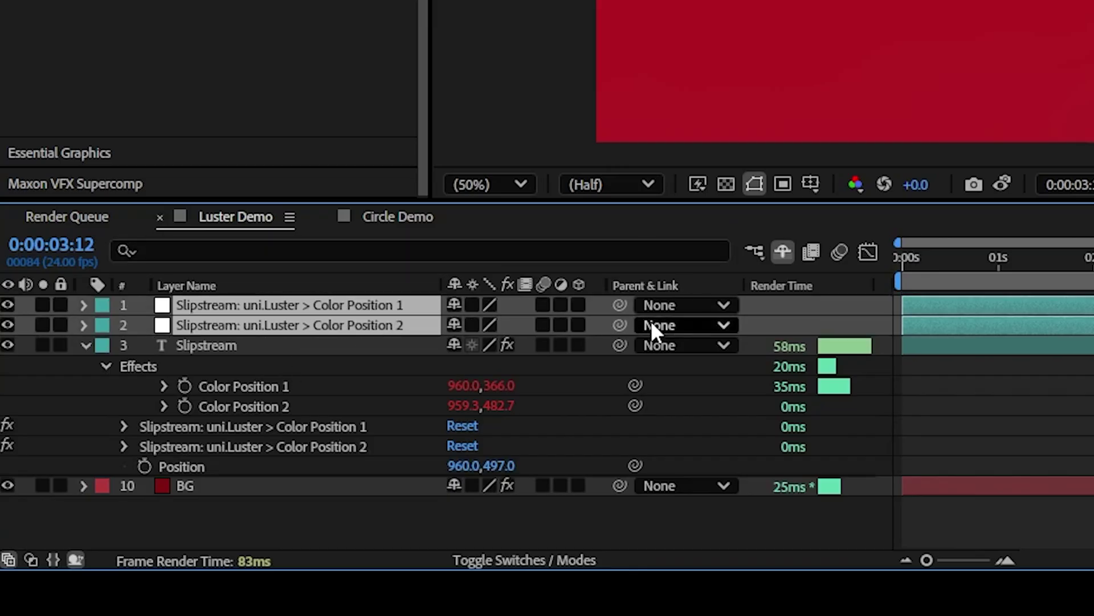
drag(319, 368, 321, 343)
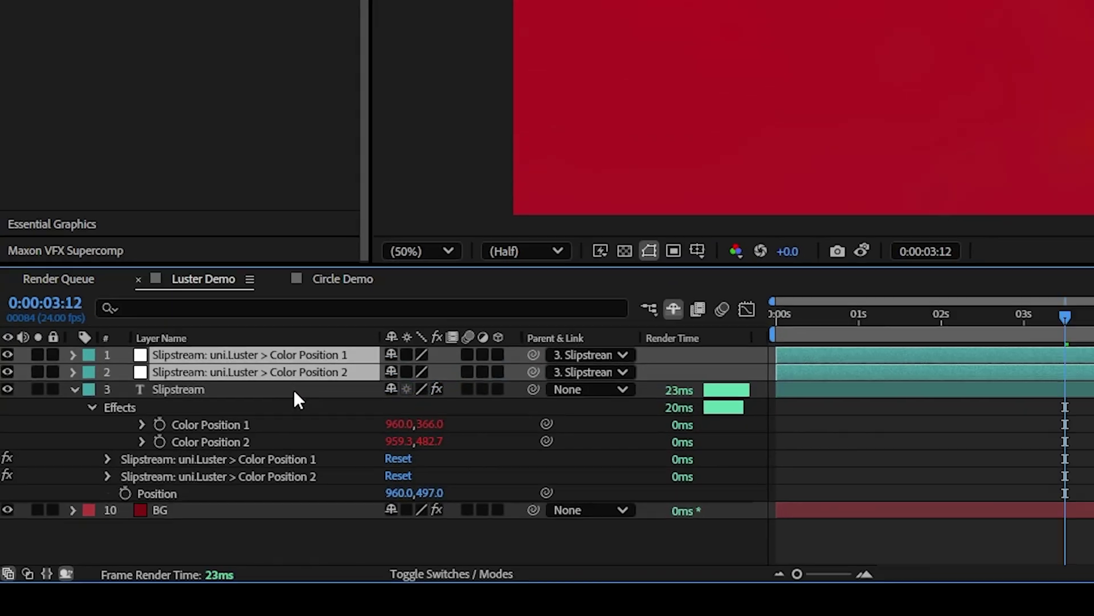
click(353, 346)
key(p)
key(p)
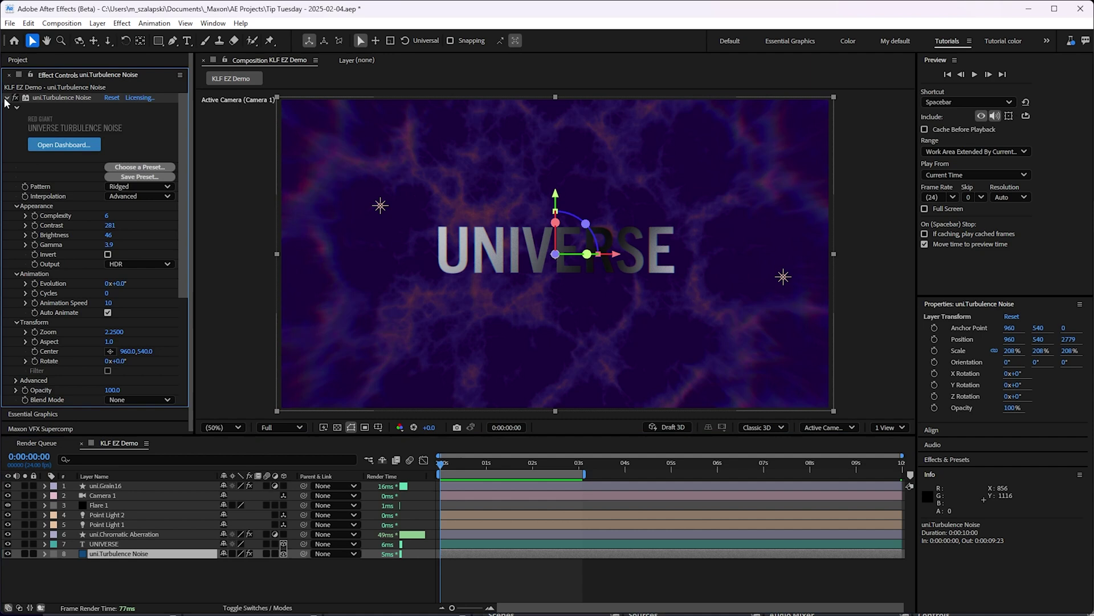
- Inspect the UNIVERSE text layer and the effect settings of the uni.Chromatic Aberration layer
click(97, 544)
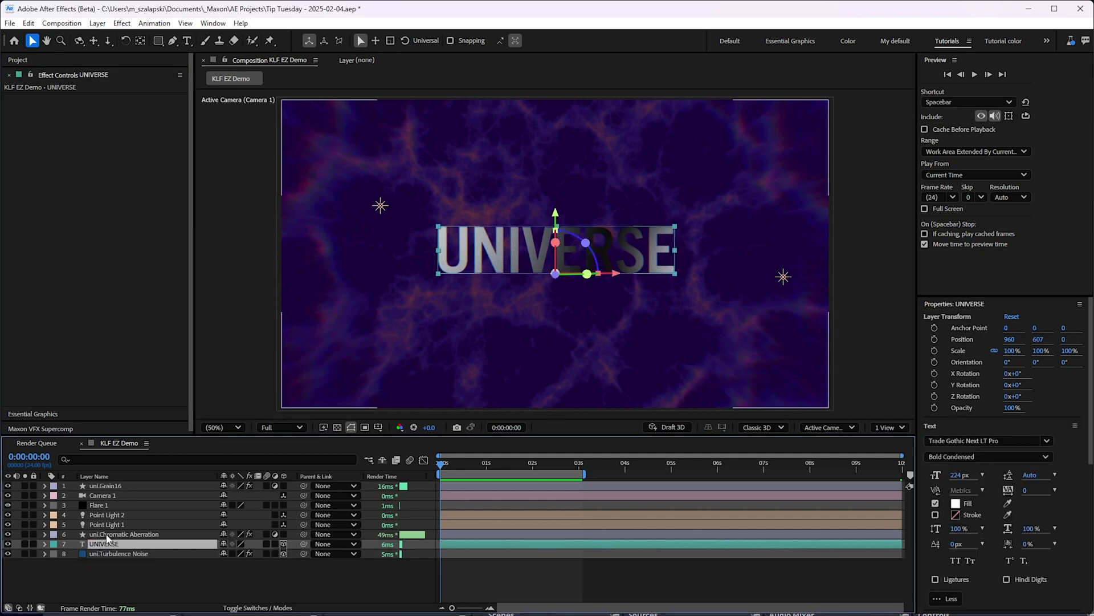
click(102, 534)
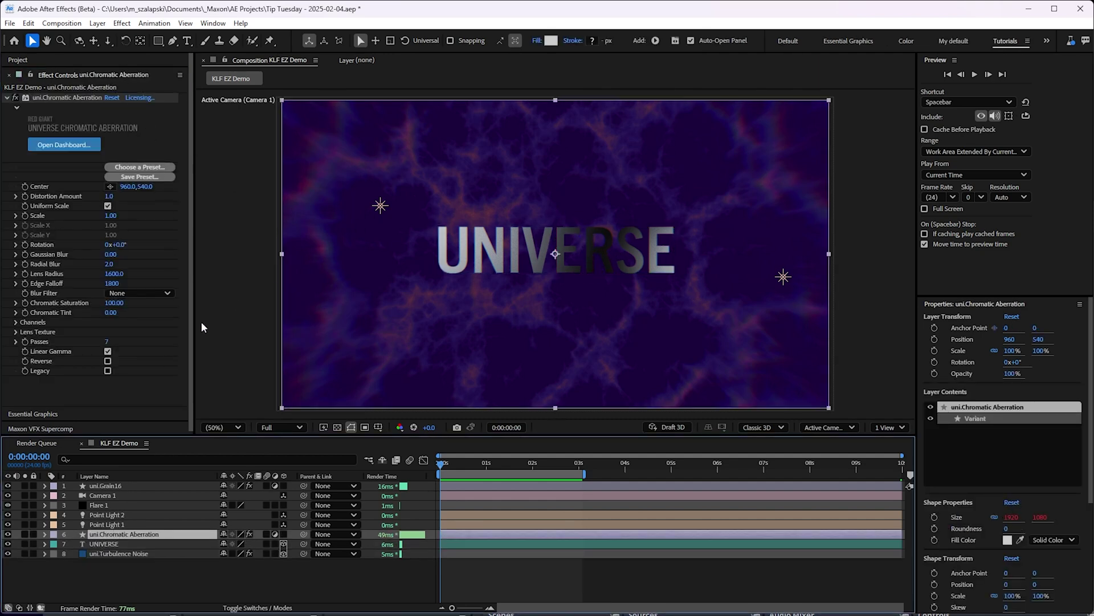
- Apply the uni.Knoll Light Factory EZ effect to the Flare 1 layer and set its natural light lens to Smudge Lens
click(111, 505)
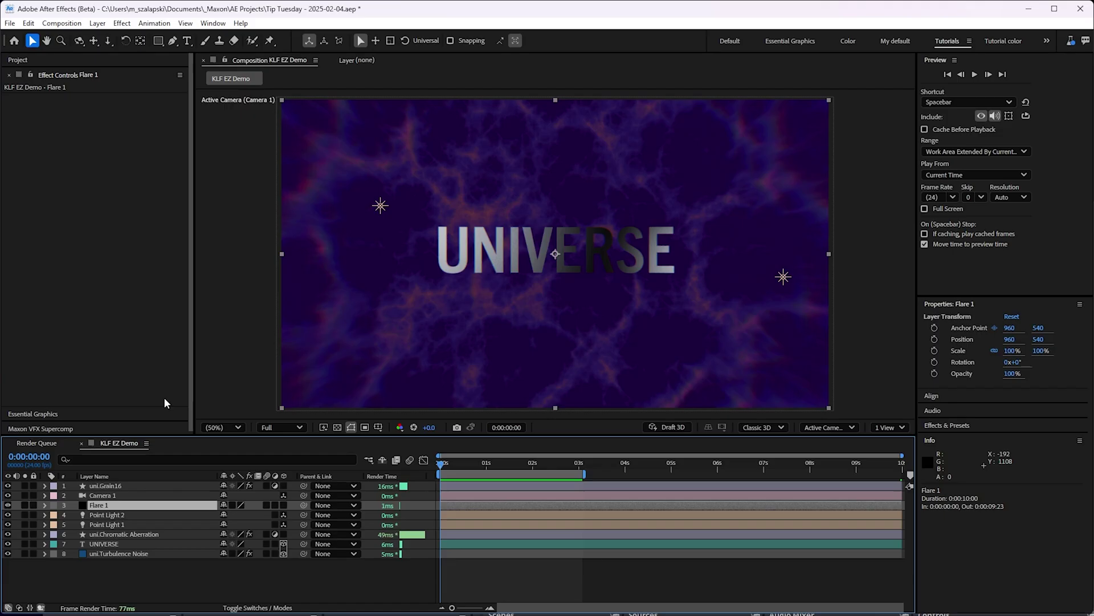
key(ctrl+space)
text(u)
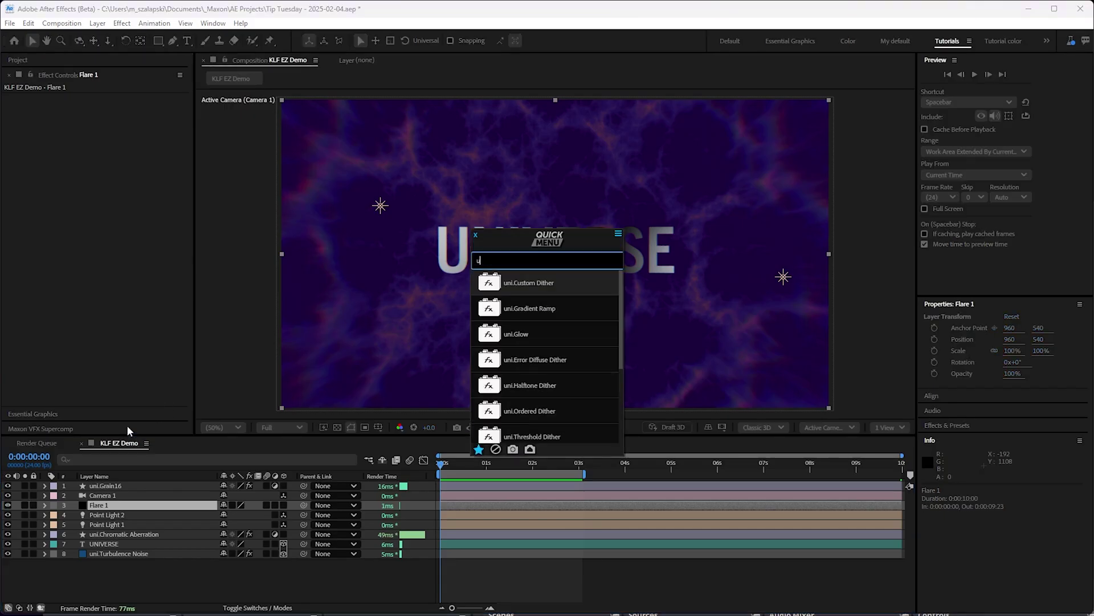
text(ni.kn)
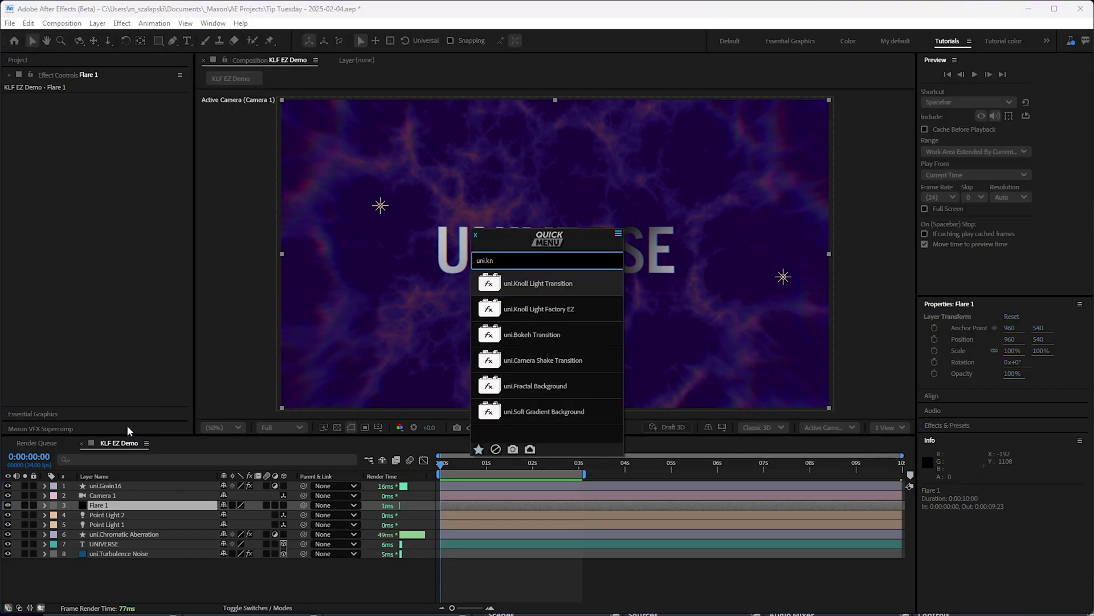
key(Down)
key(Return)
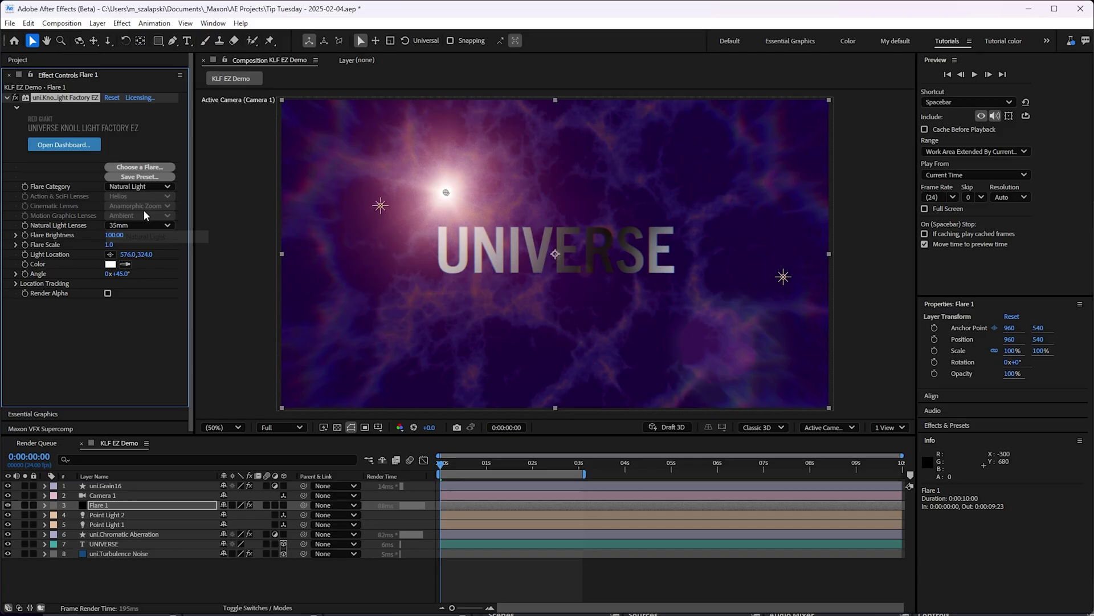
click(142, 225)
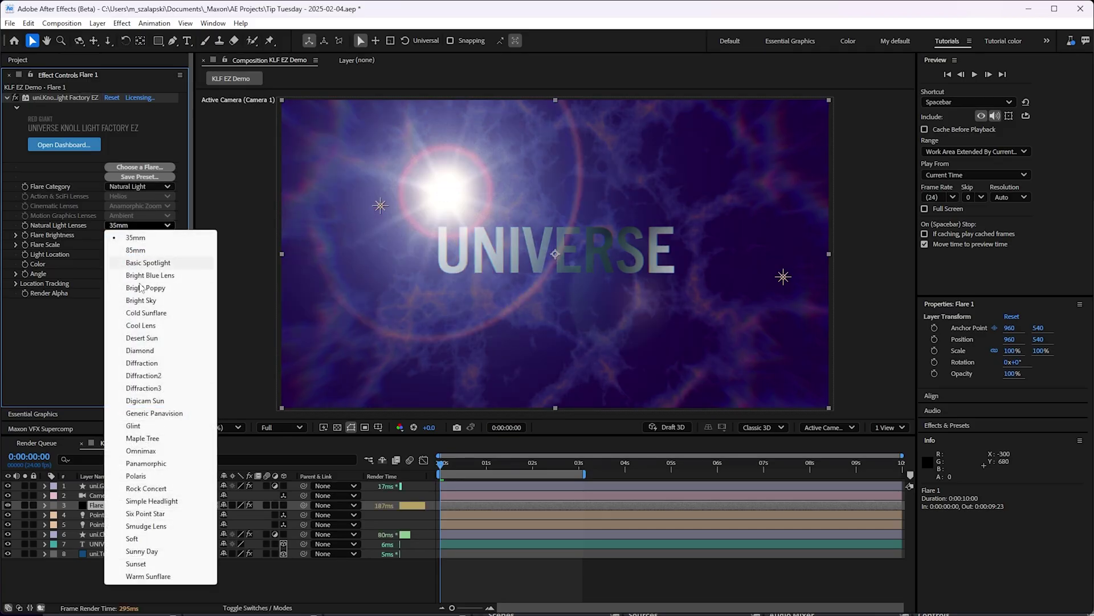
click(144, 525)
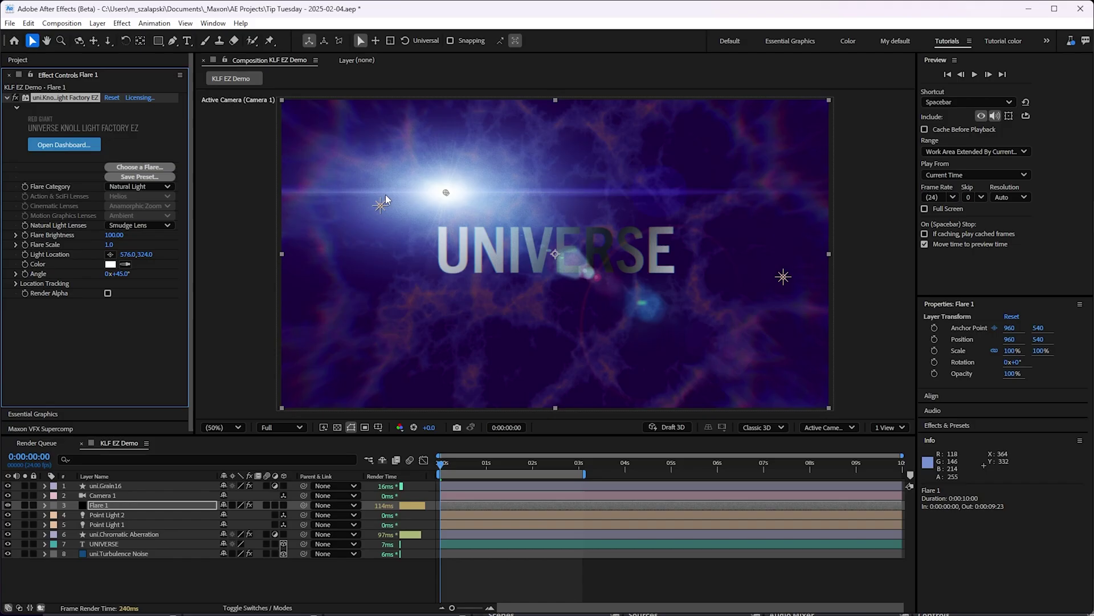
- Isolate the Light Location property of uni.Knoll Light Factory EZ on Flare 1 and create a null for that point
double_click(46, 253)
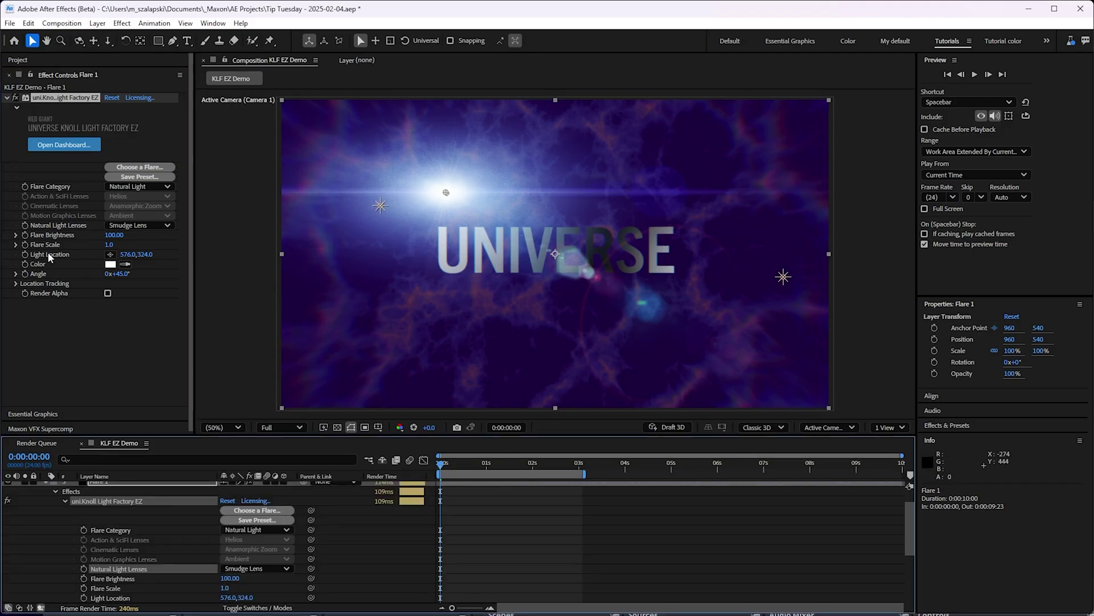
click(115, 598)
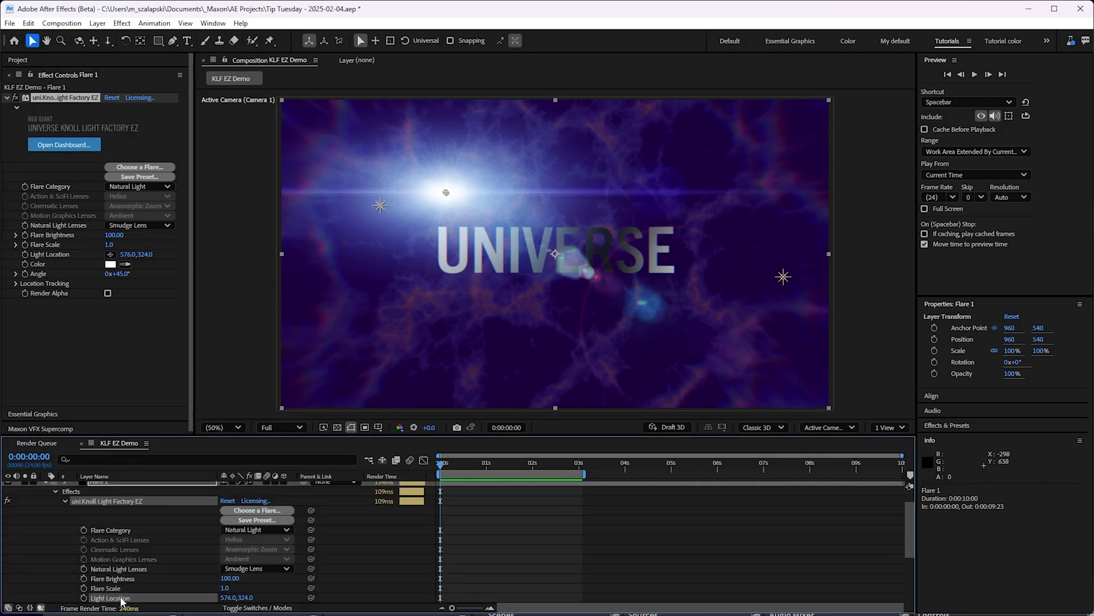
key(s)
key(s)
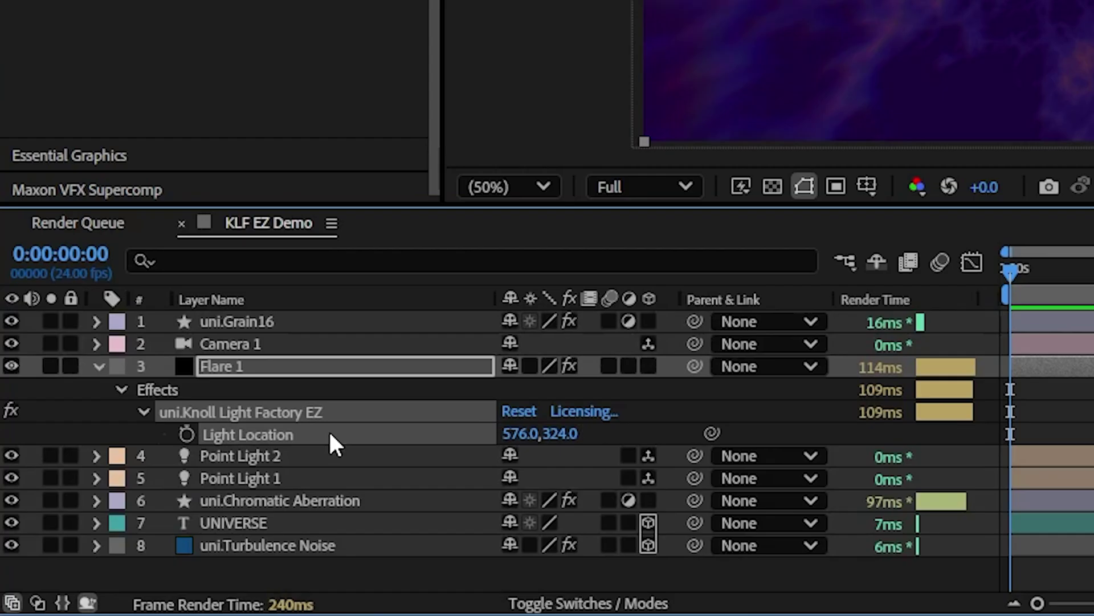
right_click(330, 436)
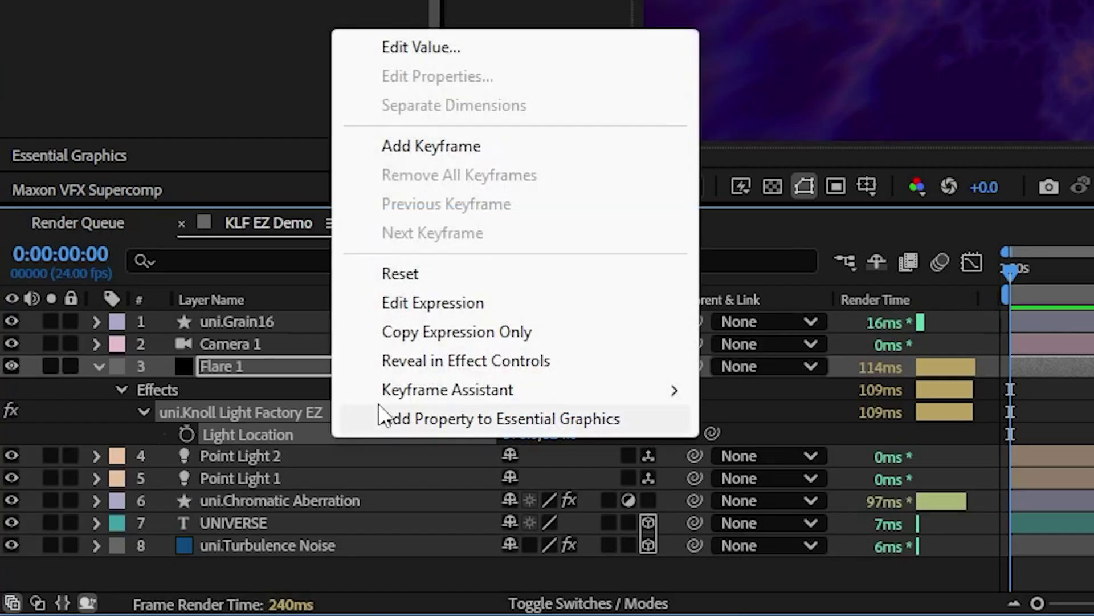
mouse_move(419, 394)
click(893, 130)
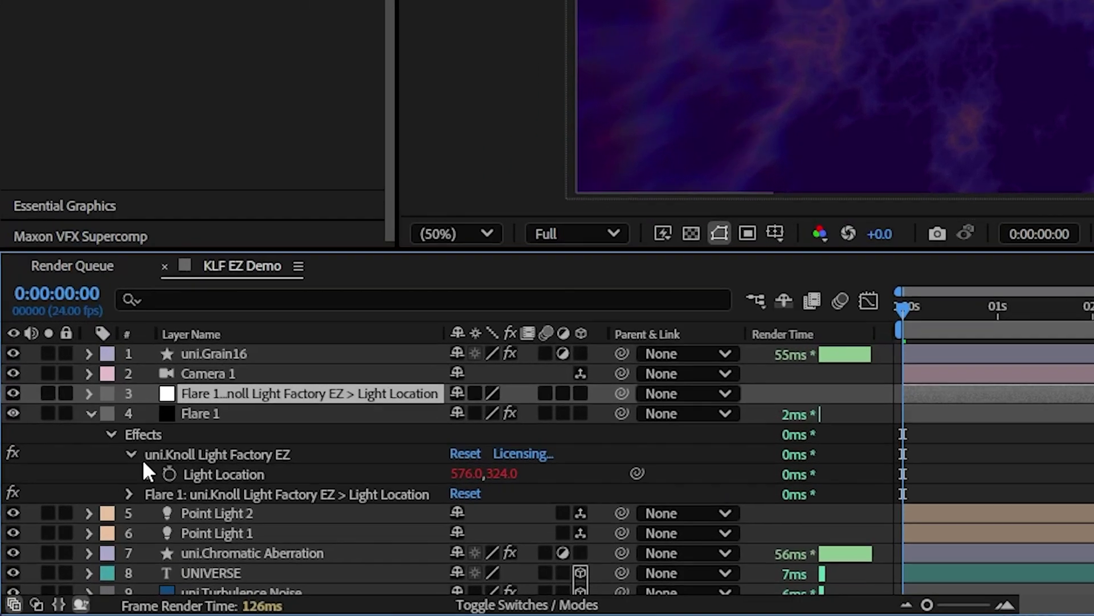
- Make the Light Location null a 3D layer and parent it to Point Light 1, snapped to the light's position
click(73, 544)
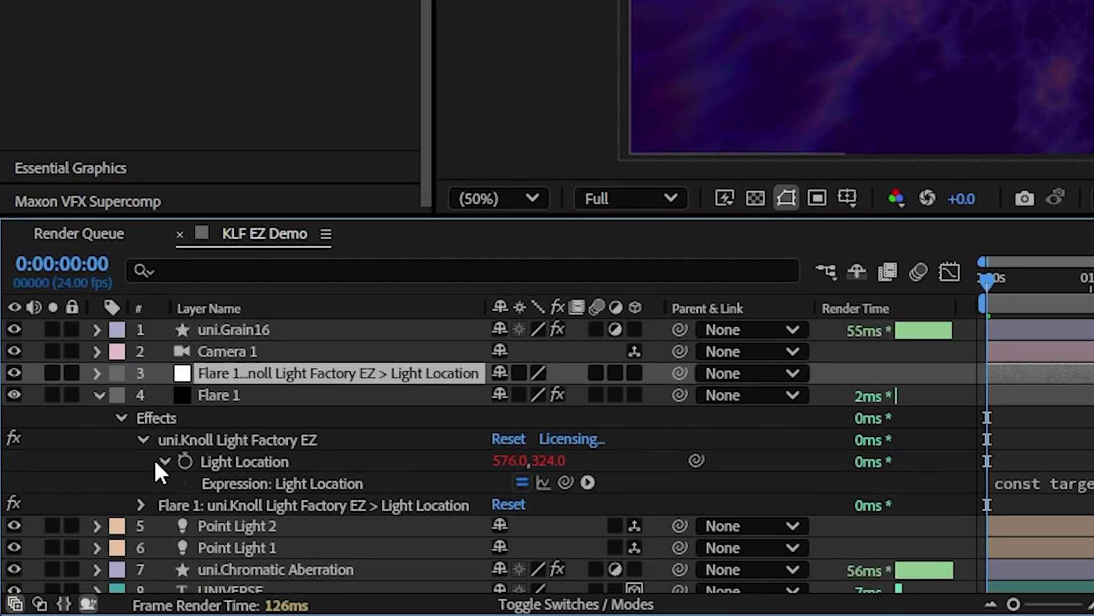
click(74, 544)
click(635, 372)
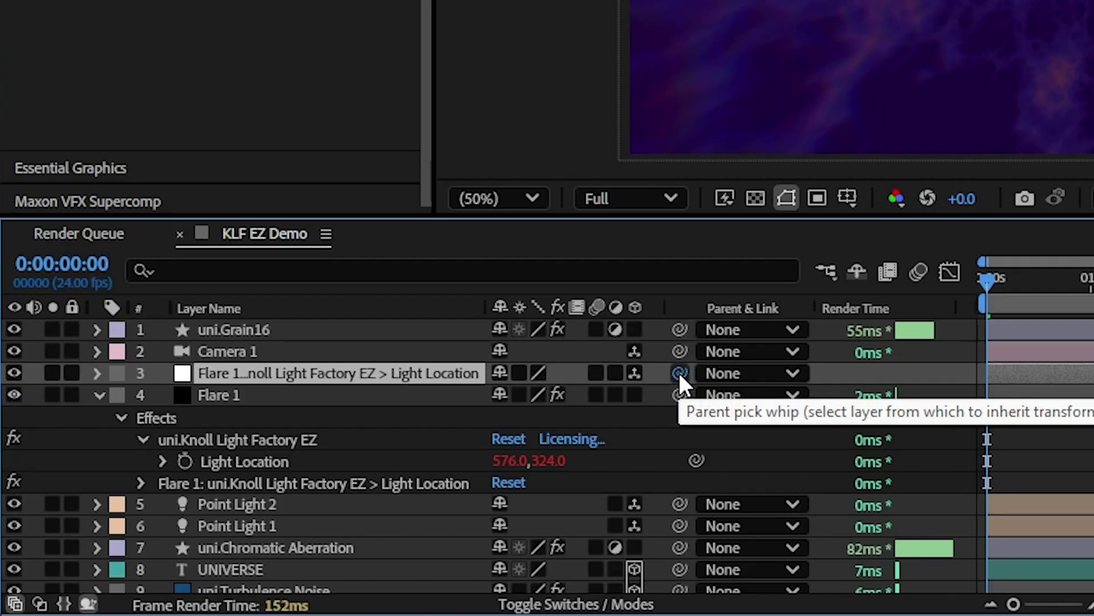
drag(679, 372, 329, 510)
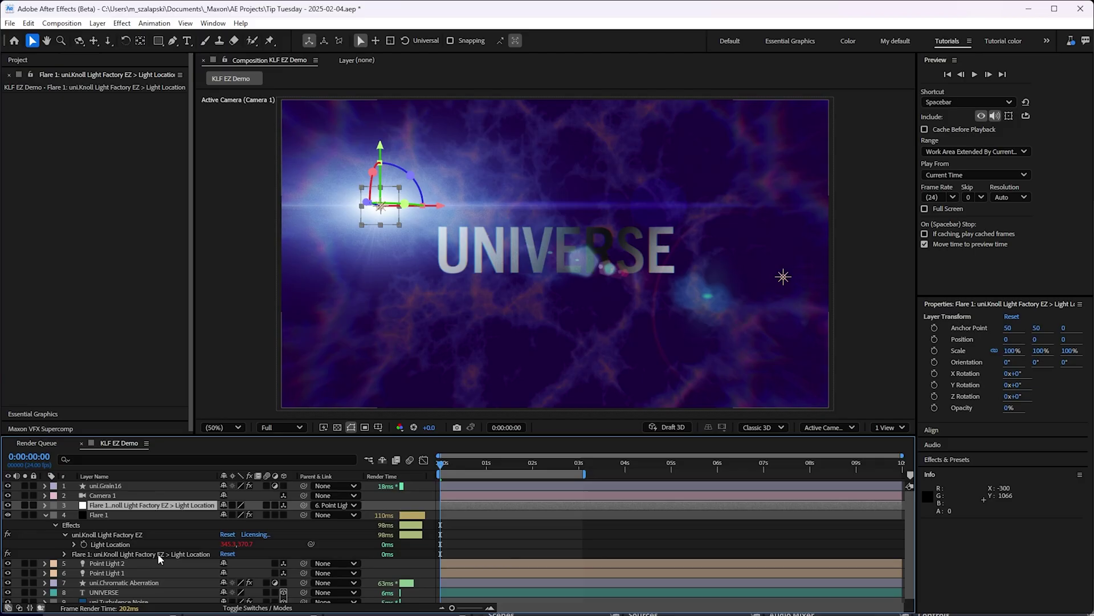
- Collapse the uni.Knoll Light Factory EZ settings on Flare 1 and examine the layer control linked to its Light Location
click(114, 514)
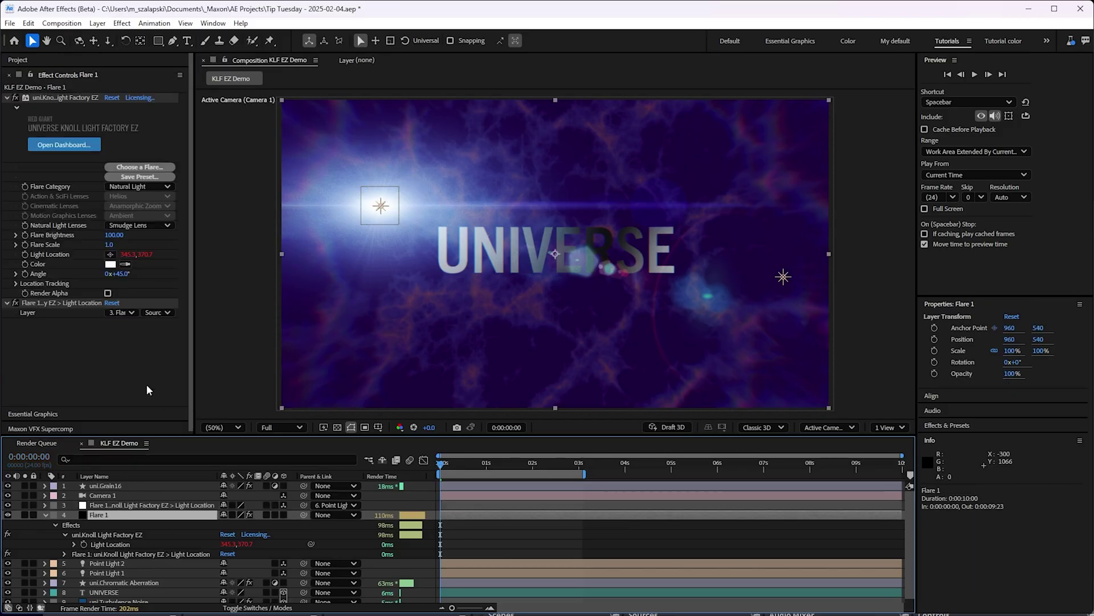
click(7, 97)
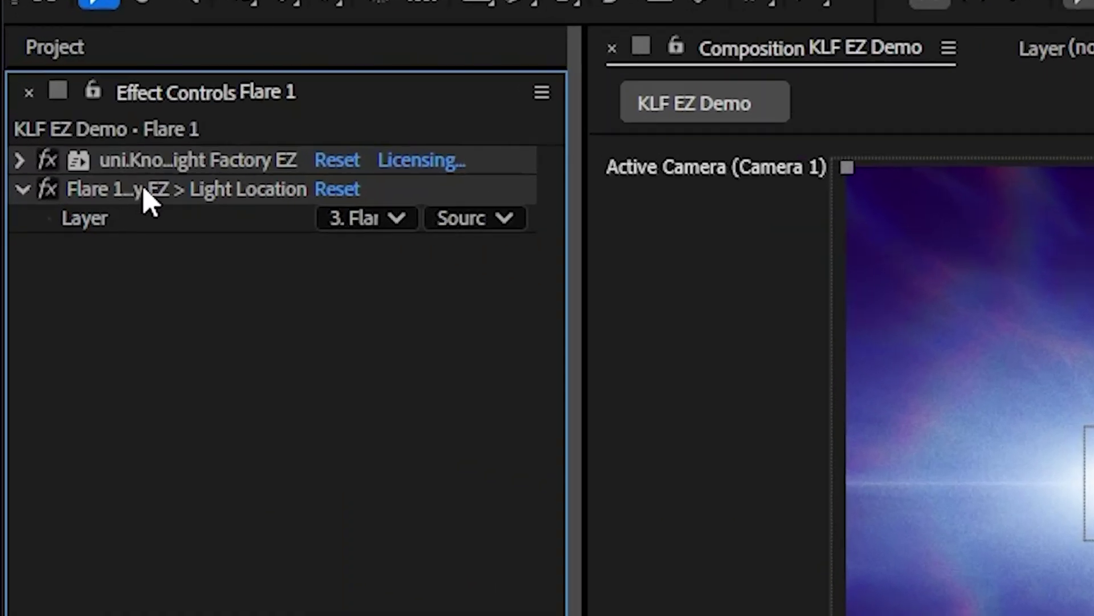
click(67, 133)
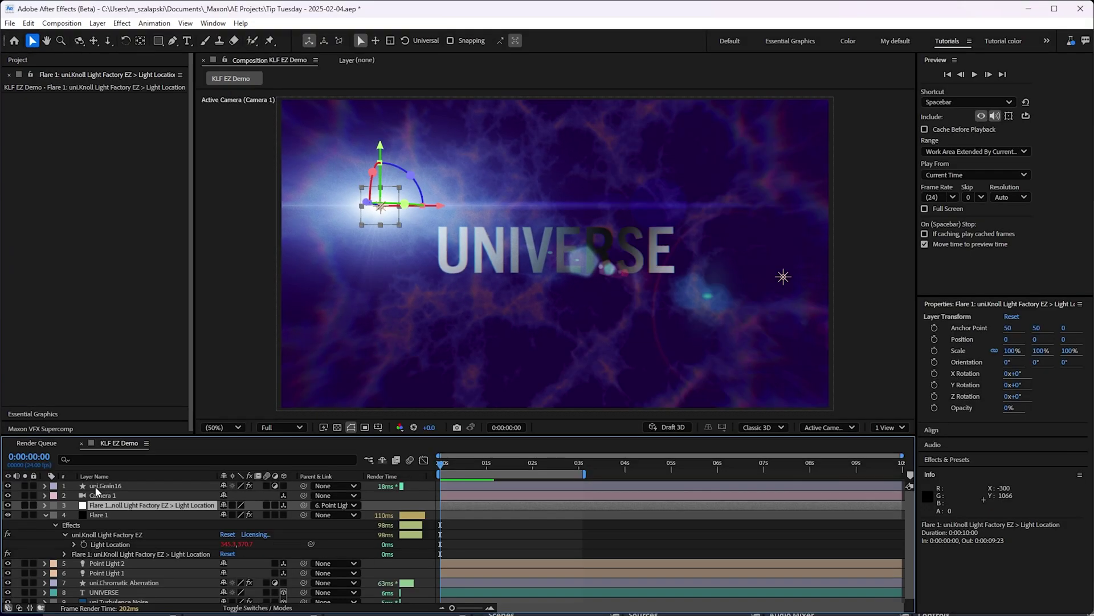
- Rename the Light Location null as Flare locator 1
key(Return)
text(Flare locator 1)
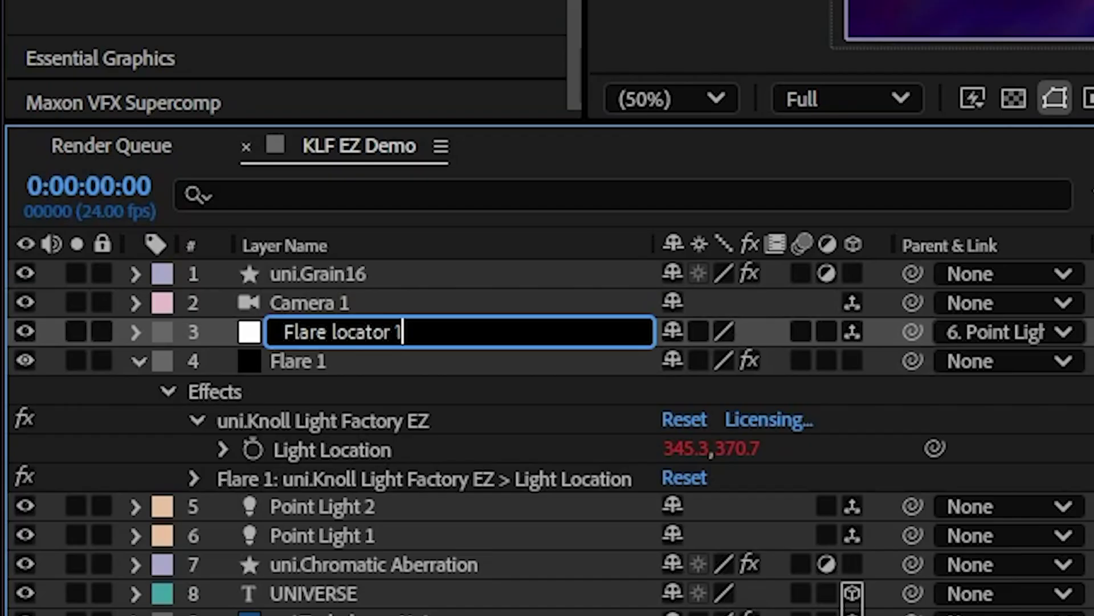
key(Return)
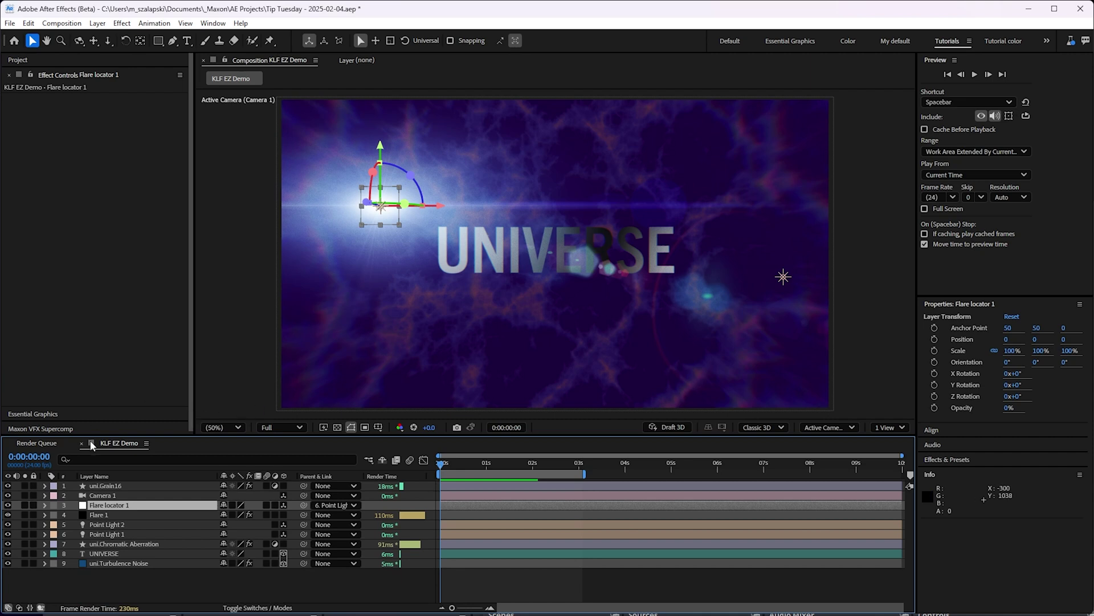
- Duplicate the Flare locator 1 and Flare 1 layers together and parent the new Flare locator 2 to Point Light 2, snapped to its position
ctrl+click(98, 515)
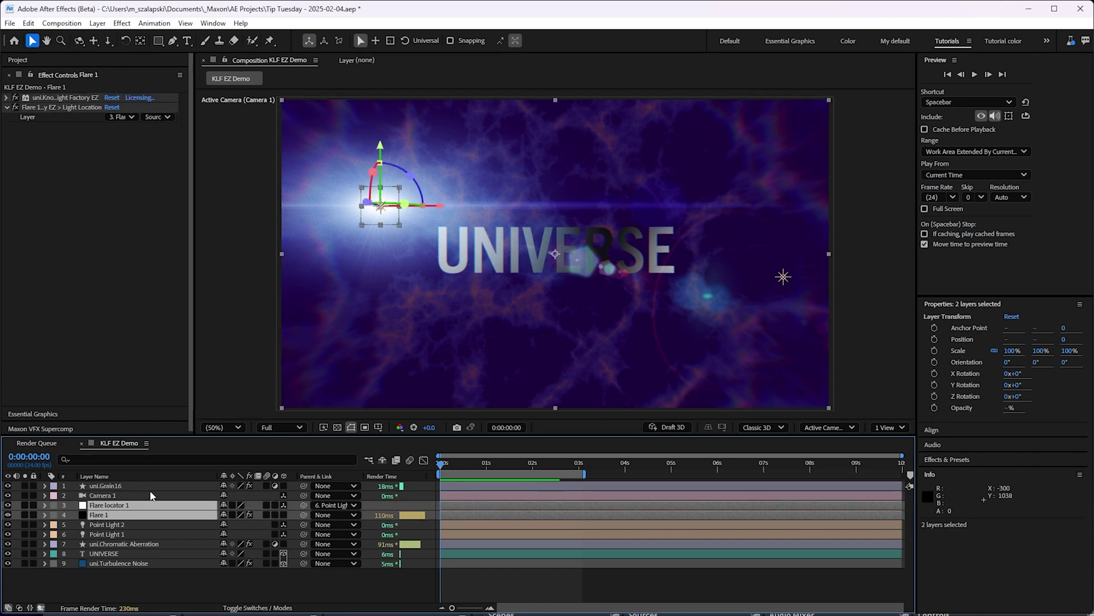
key(ctrl+d)
click(143, 507)
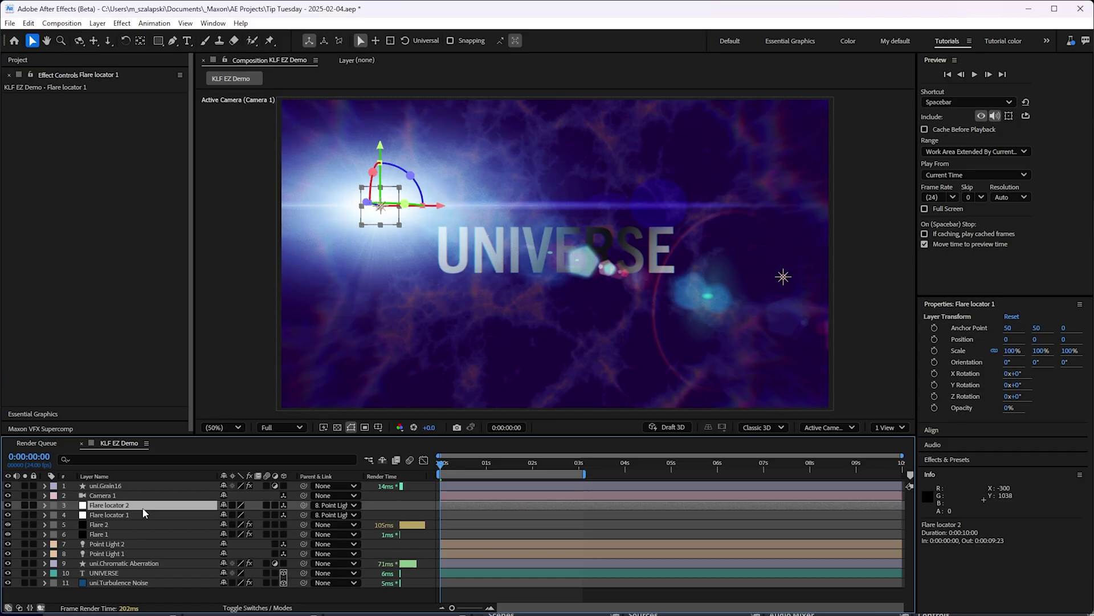
drag(305, 507, 130, 547)
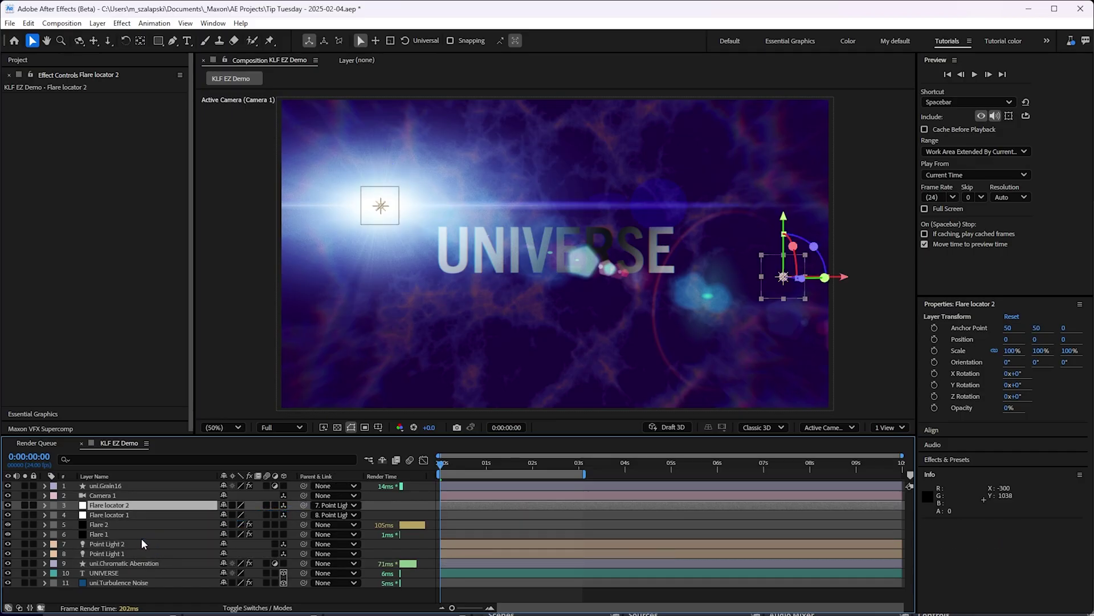
- Set the Light Location layer control on Flare 2 to use Flare locator 2
click(108, 525)
click(121, 312)
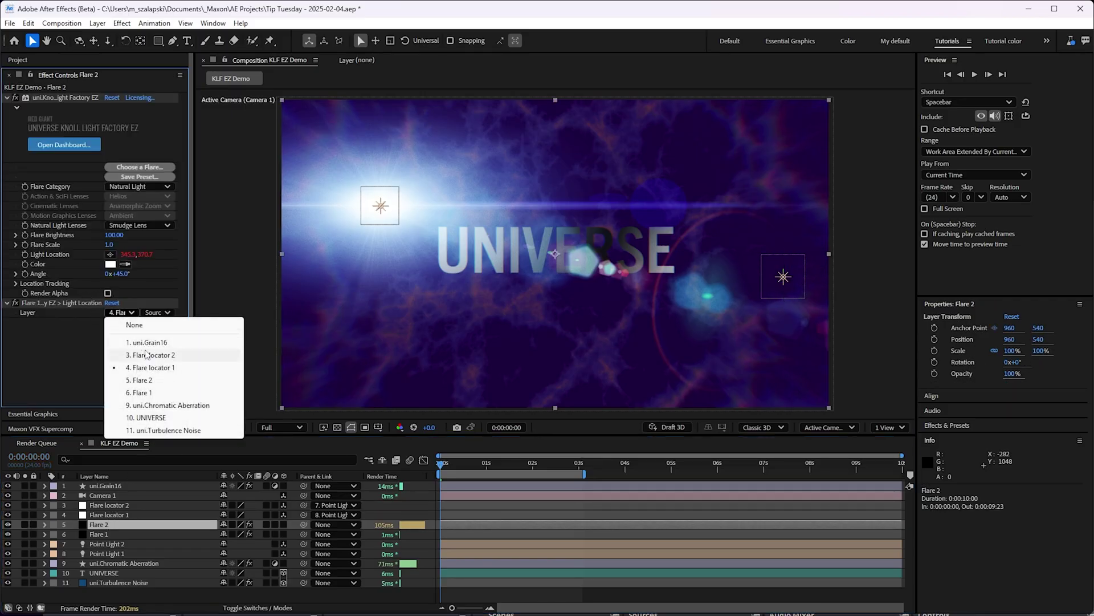
click(151, 355)
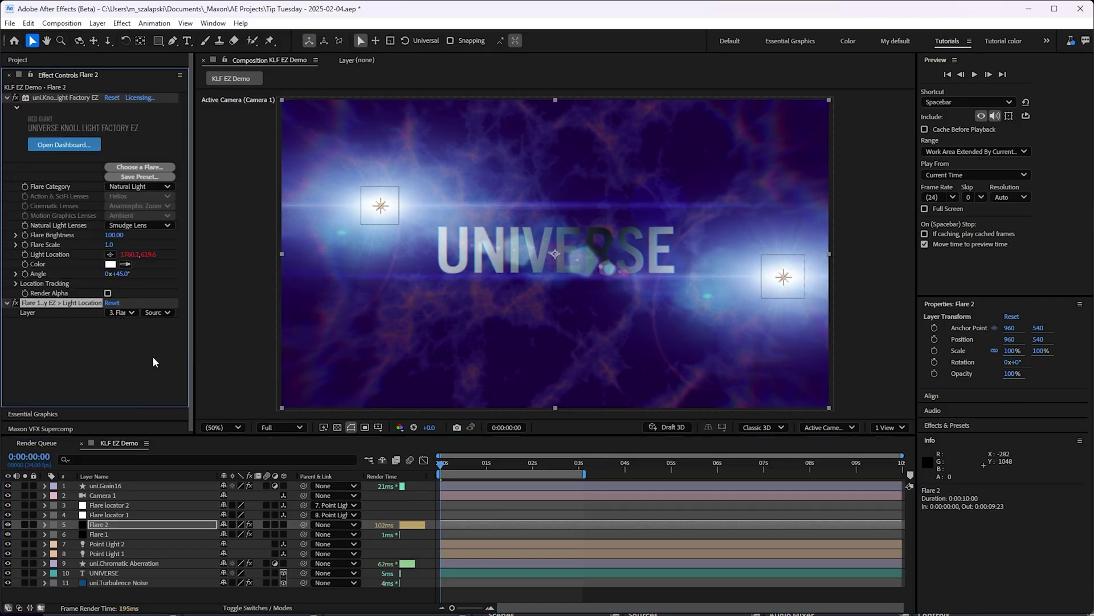